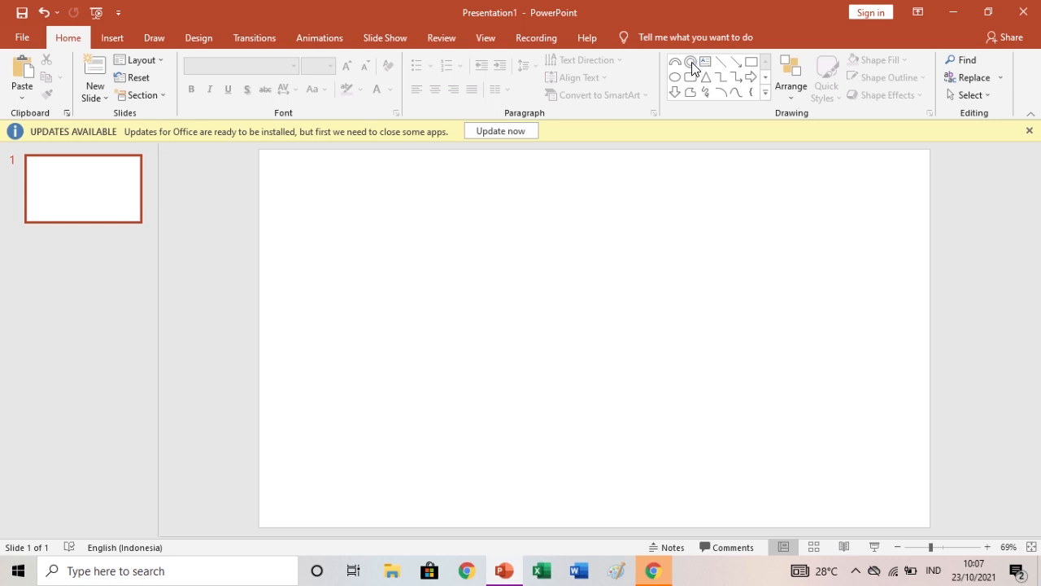
- Draw a hollow circle about 6.66 cm wide on the slide, thin it to a narrow ring and remove its outline
left_click(690, 62)
left_click_drag(356, 258, 480, 389)
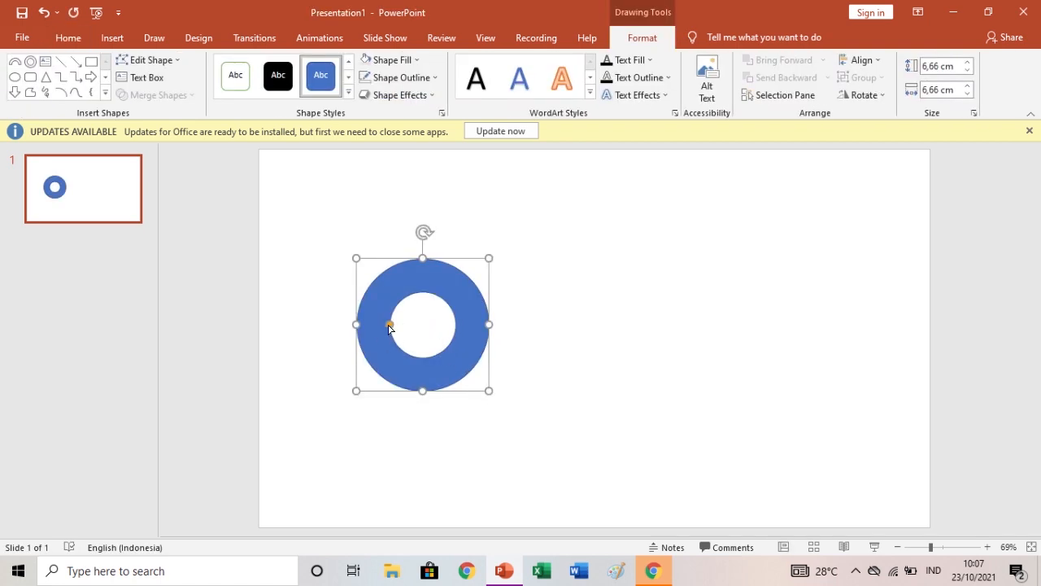
left_click_drag(389, 326, 362, 324)
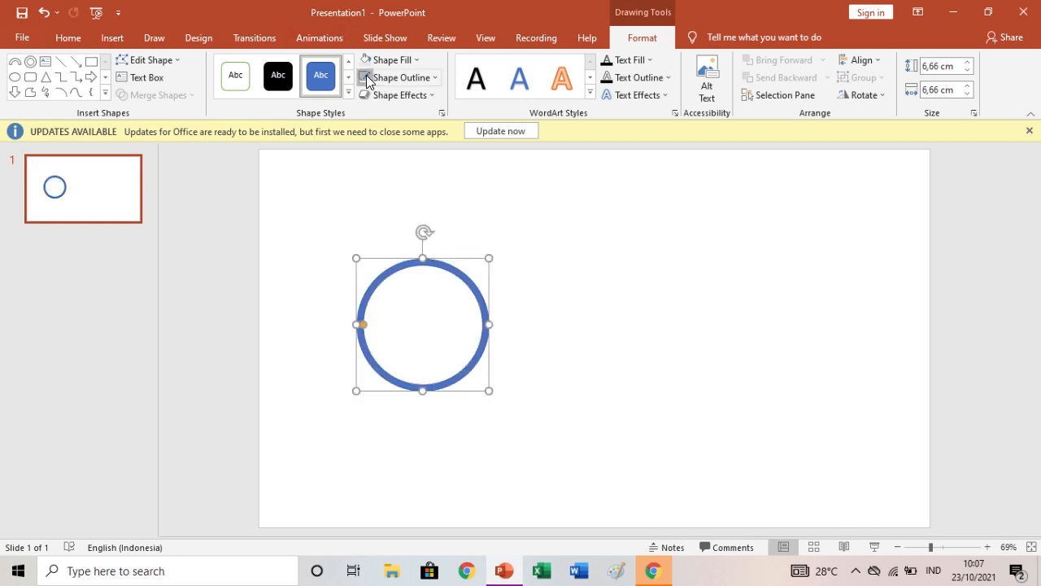
left_click(381, 78)
key("Escape")
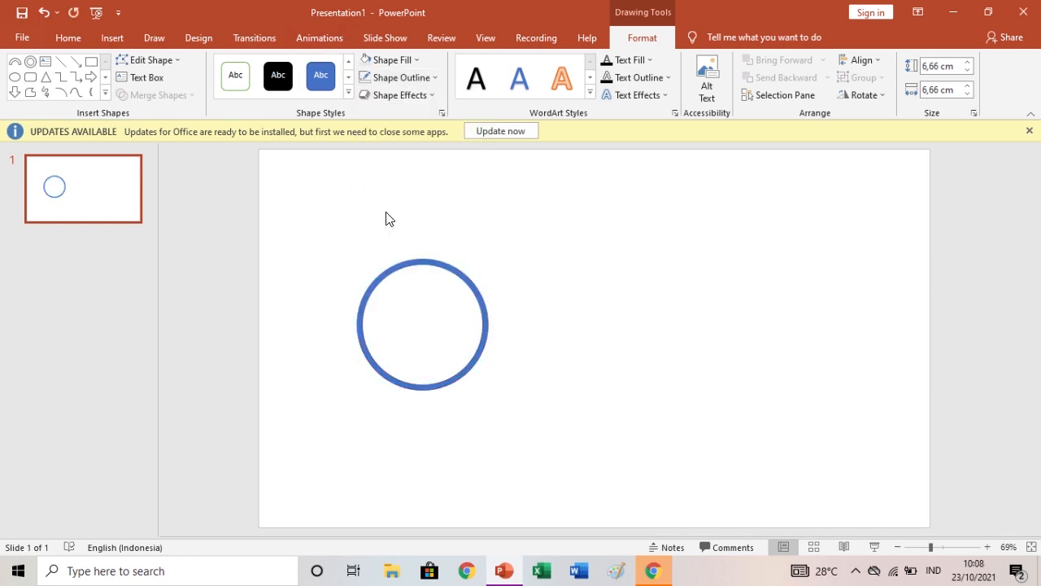
left_click(509, 253)
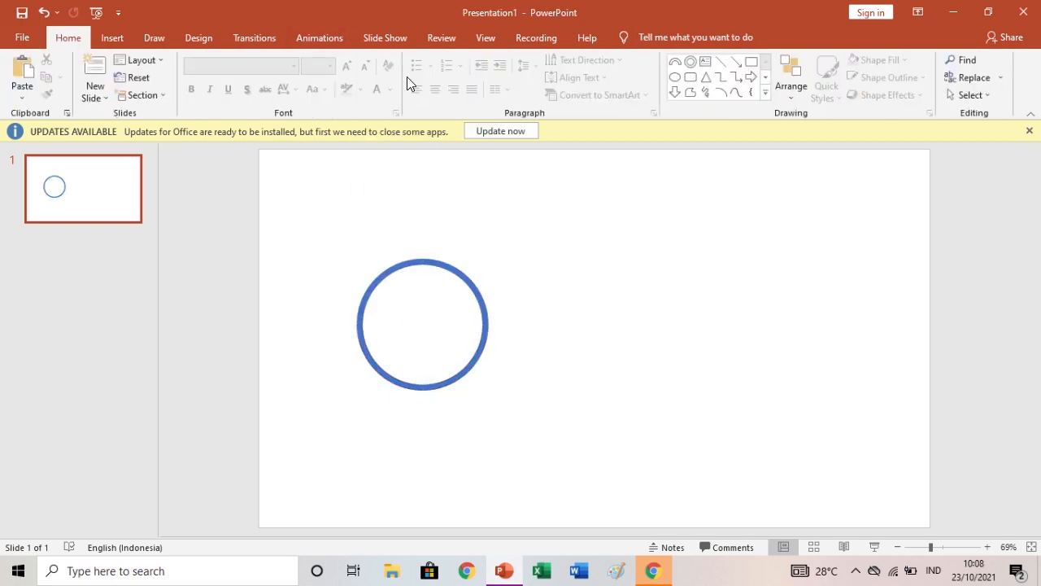
- Fill the ring with the light gray theme color
left_click(440, 263)
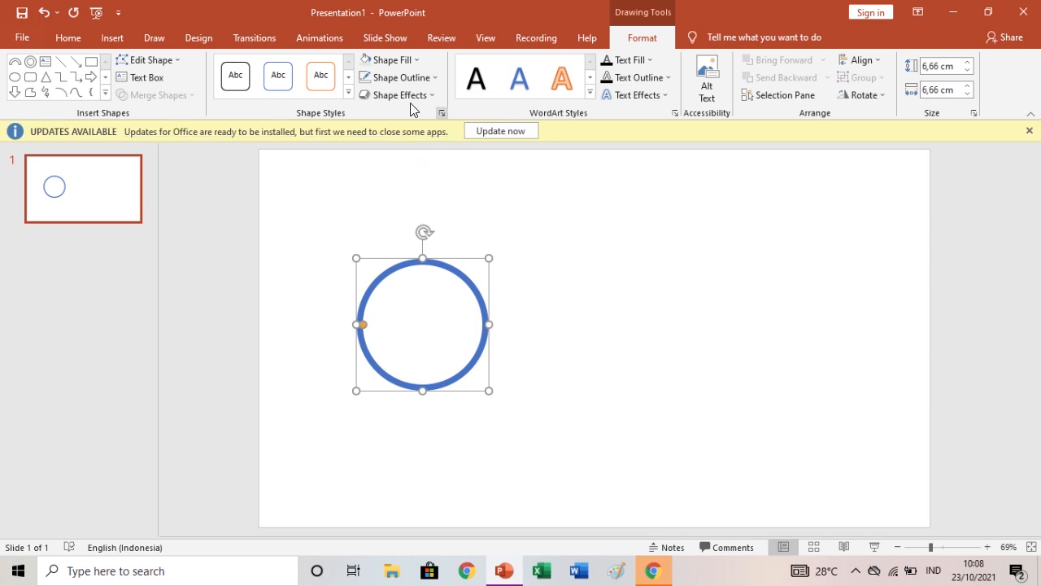
left_click(394, 60)
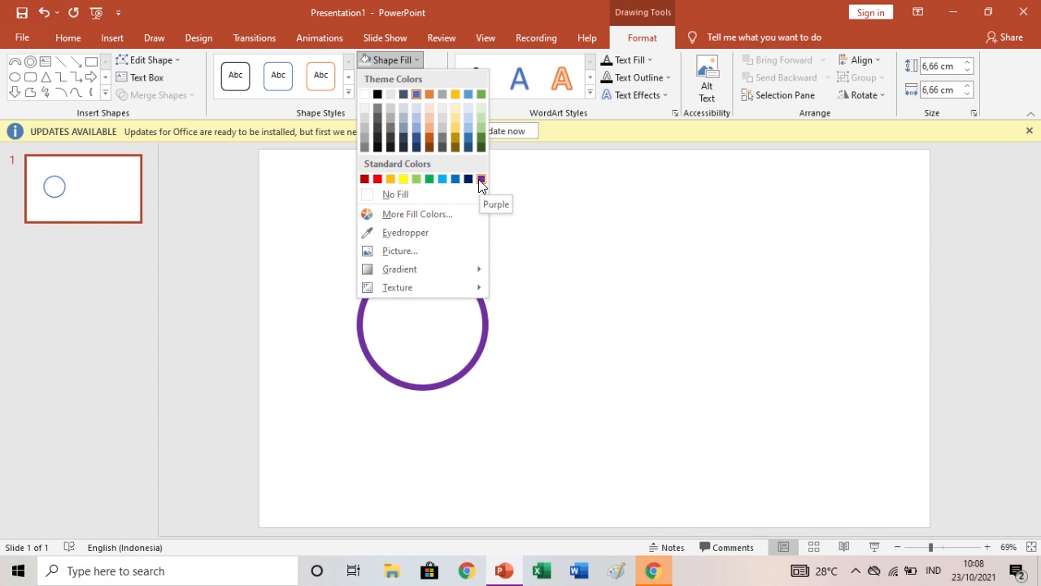
left_click(551, 246)
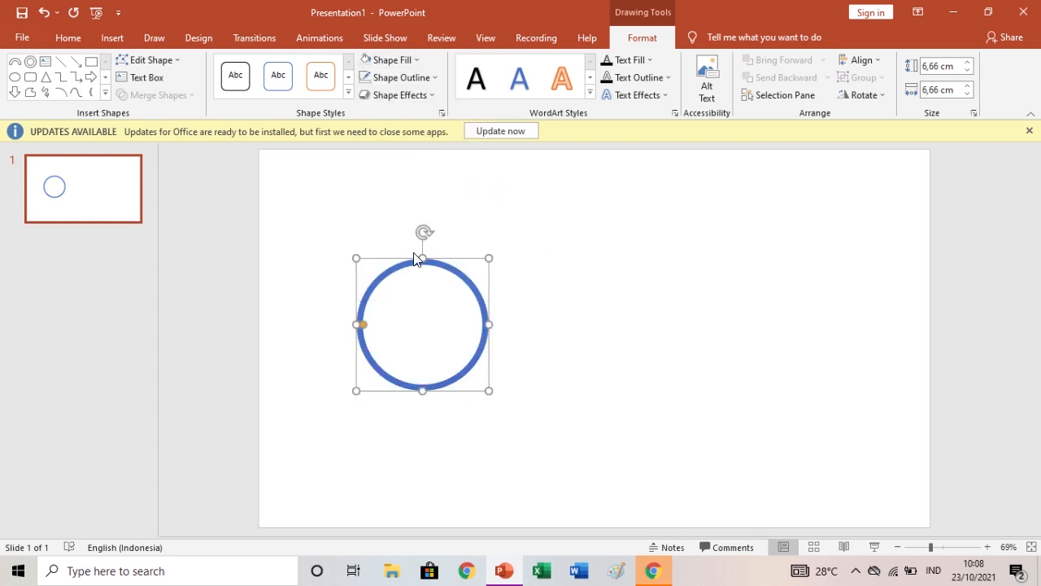
left_click(398, 60)
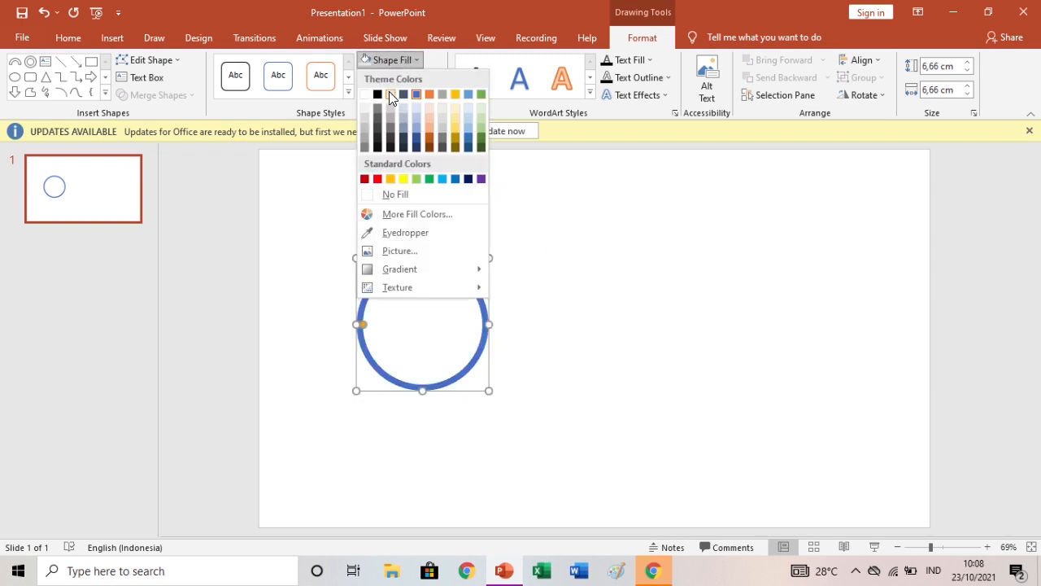
left_click(391, 92)
left_click(529, 214)
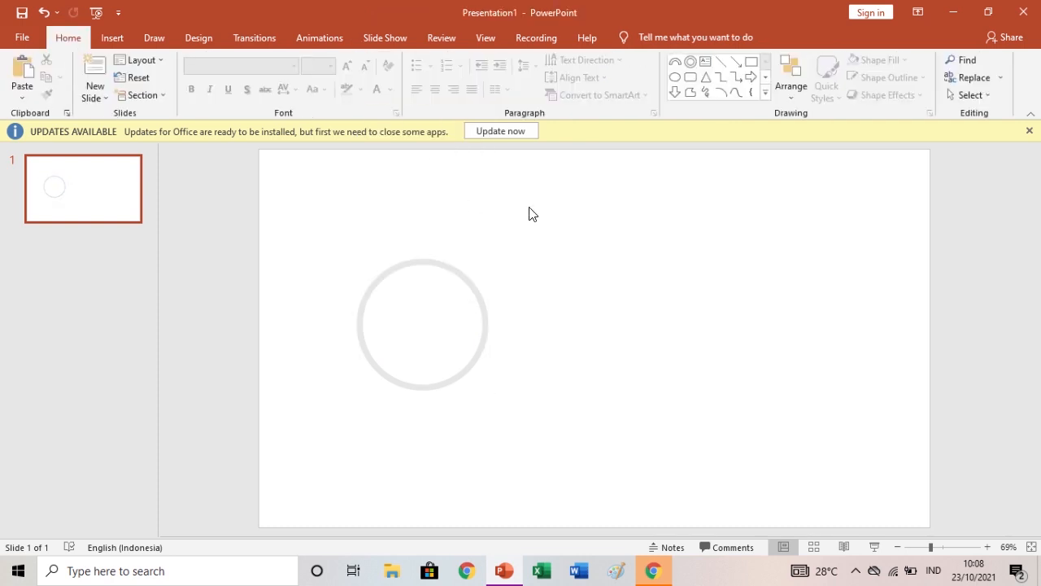
- Draw a block arc about 4.66 cm in size and centre it inside the gray ring
left_click(674, 61)
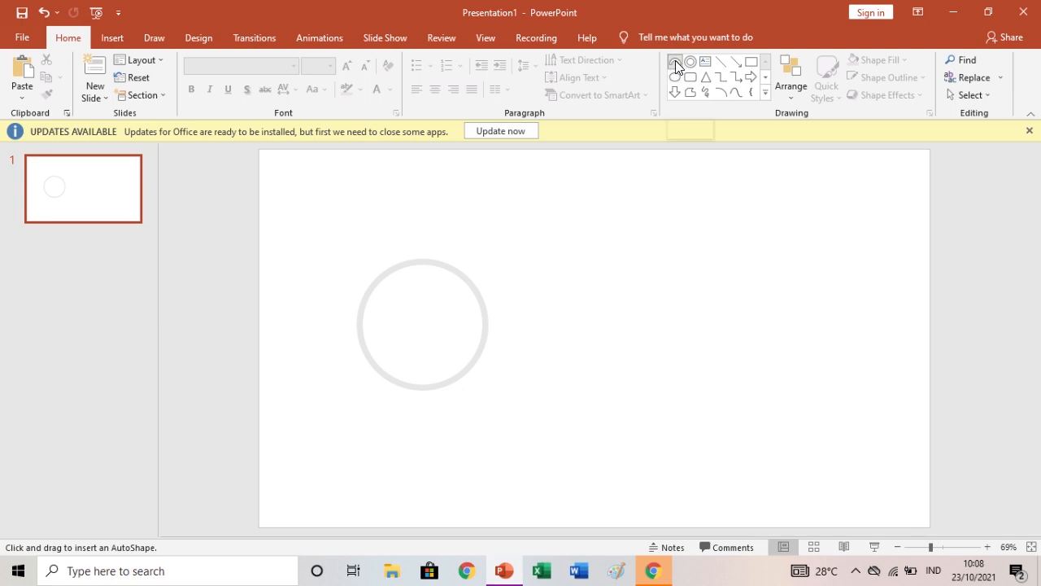
left_click_drag(376, 315, 467, 391)
left_click_drag(456, 346, 443, 291)
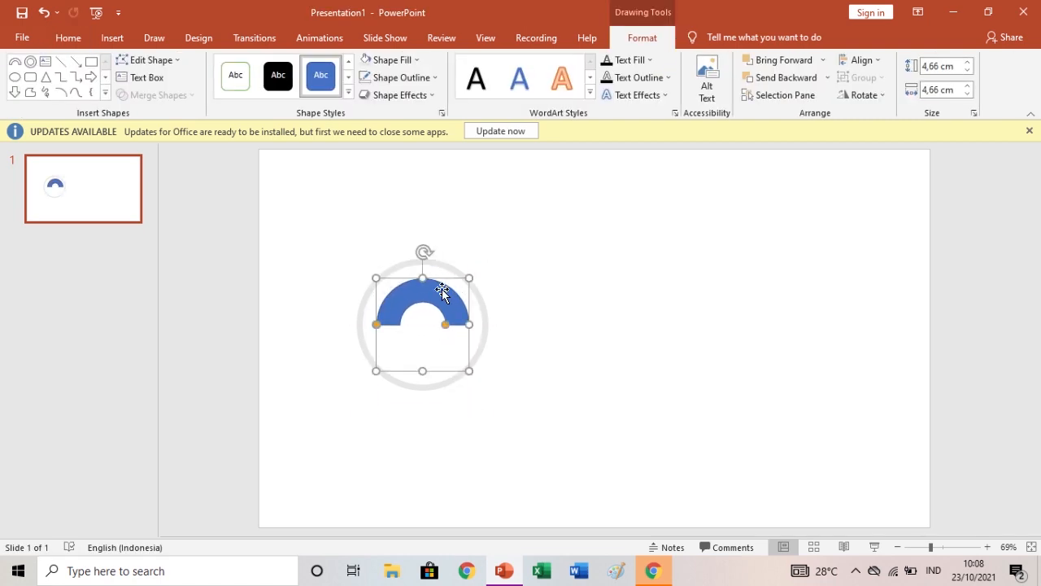
- Enlarge the block arc to about 6 cm and align it with the inner edge of the gray ring
left_click_drag(469, 371, 503, 404)
left_click_drag(449, 311, 430, 290)
left_click_drag(483, 380, 475, 377)
left_click_drag(421, 304, 409, 288)
left_click(567, 270)
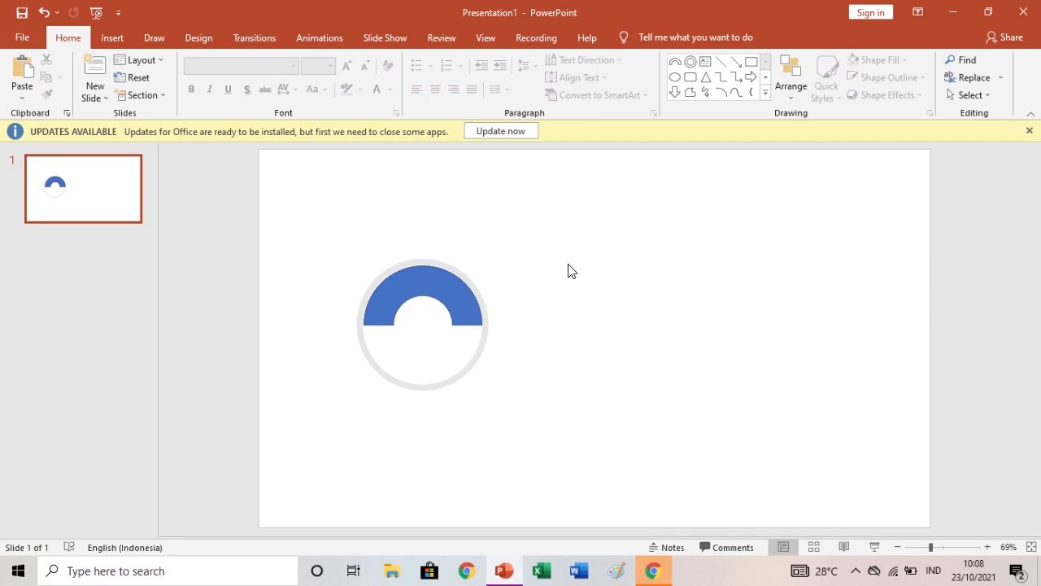
left_click(444, 292)
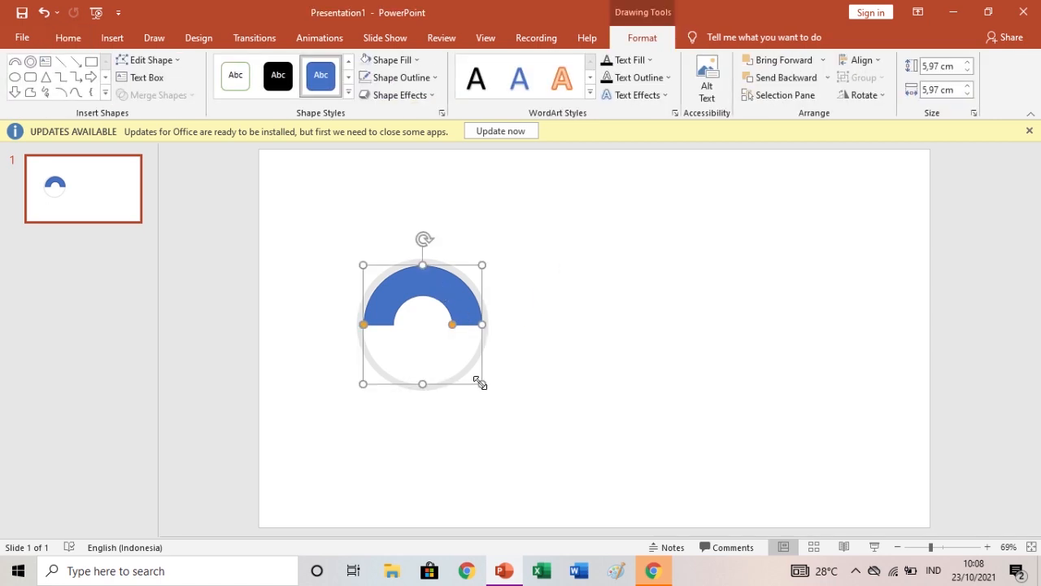
left_click_drag(480, 384, 483, 382)
left_click_drag(423, 285, 427, 287)
left_click(521, 272)
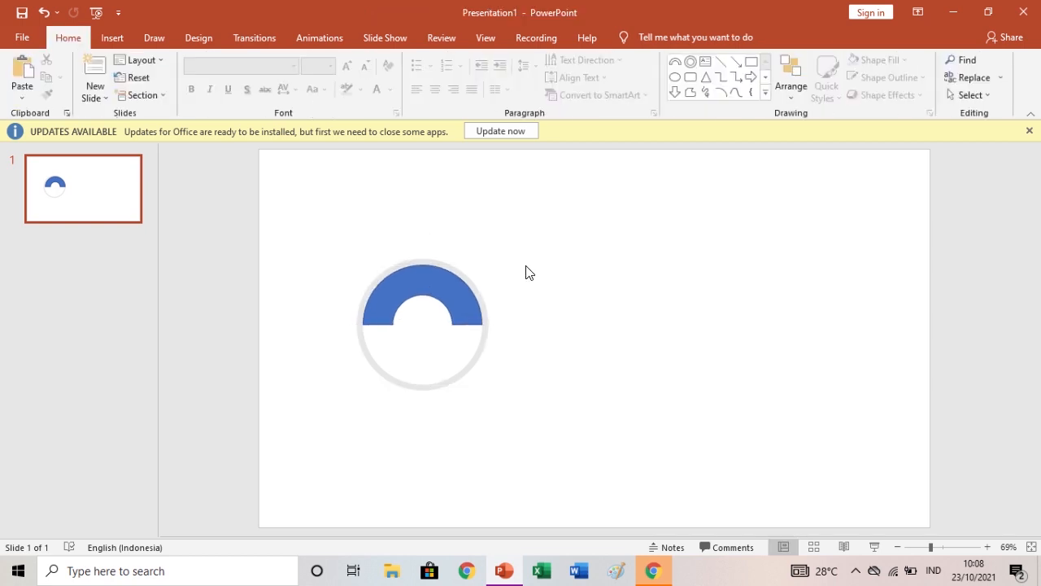
- Remove the outline from the block arc
left_click(430, 297)
left_click(397, 77)
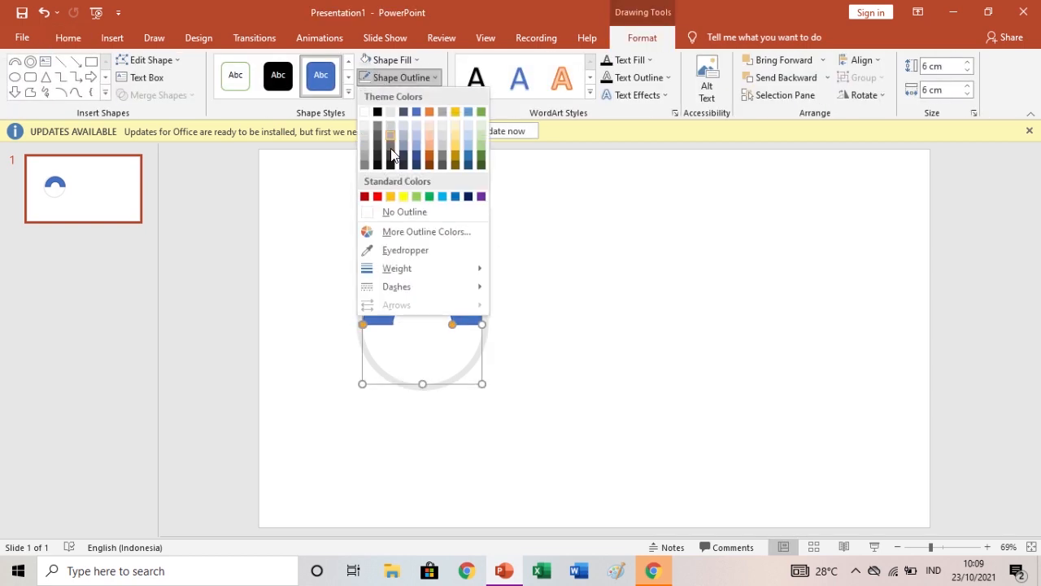
left_click(368, 212)
left_click(545, 239)
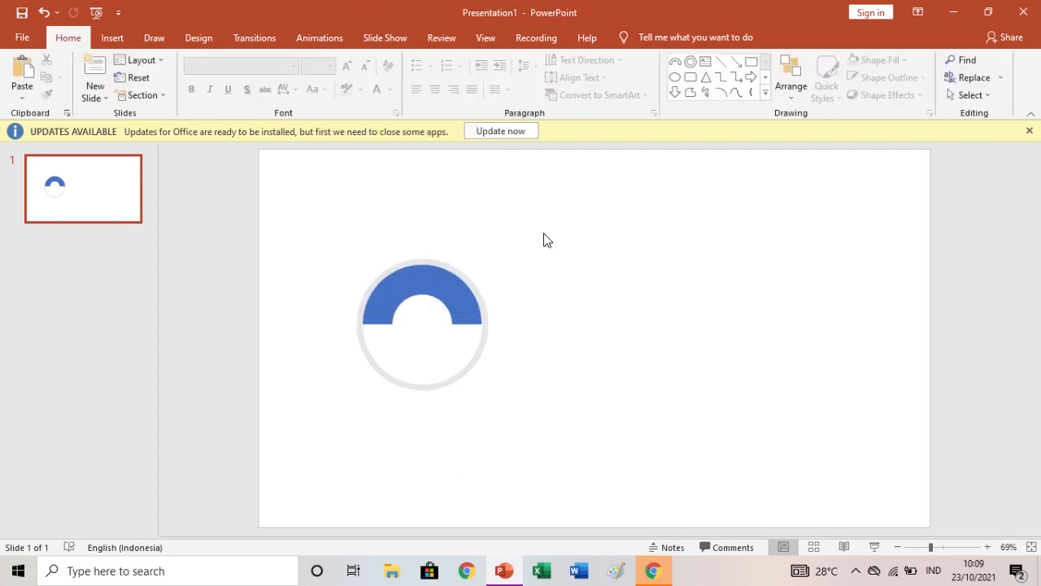
- Duplicate the block arc, place the copy beside the ring and fill it with standard purple
left_click(441, 285)
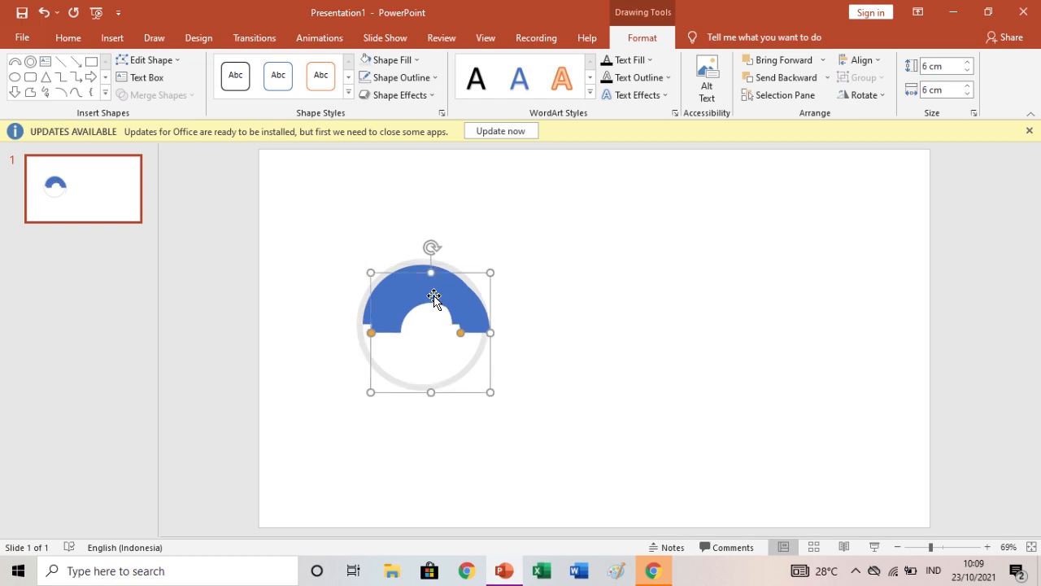
left_click_drag(432, 289, 595, 323)
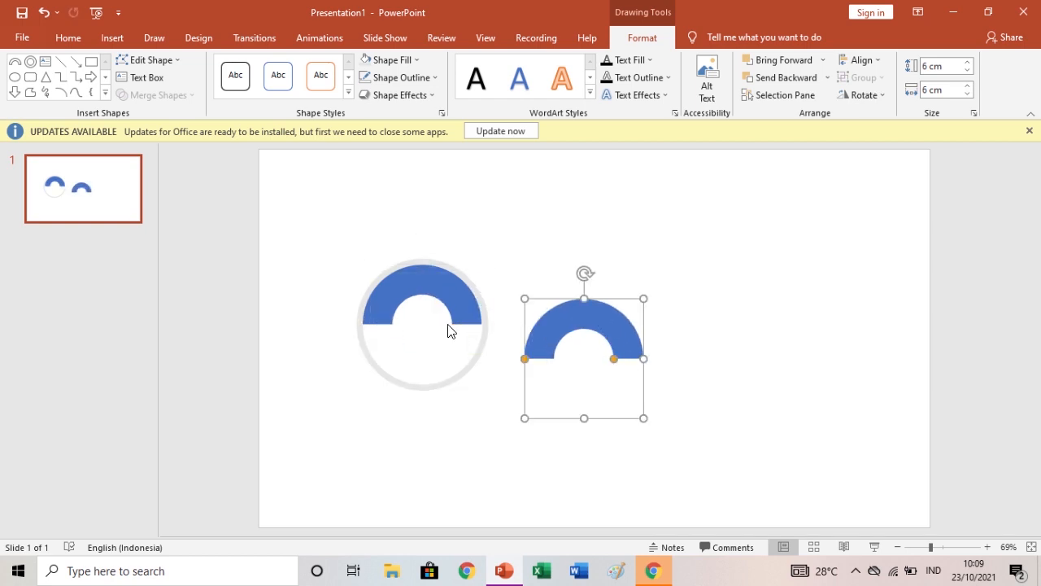
left_click(388, 60)
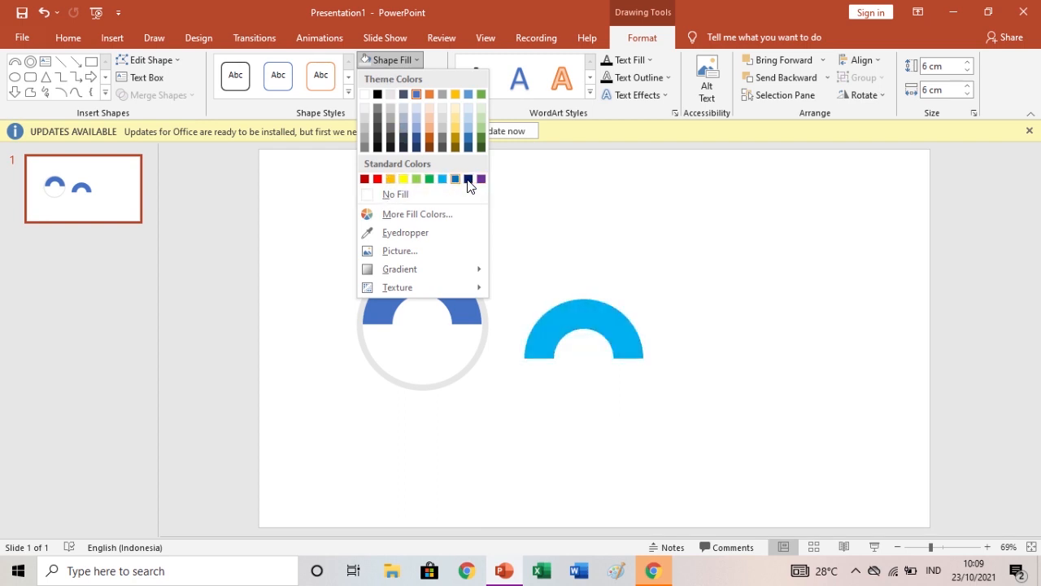
left_click(481, 179)
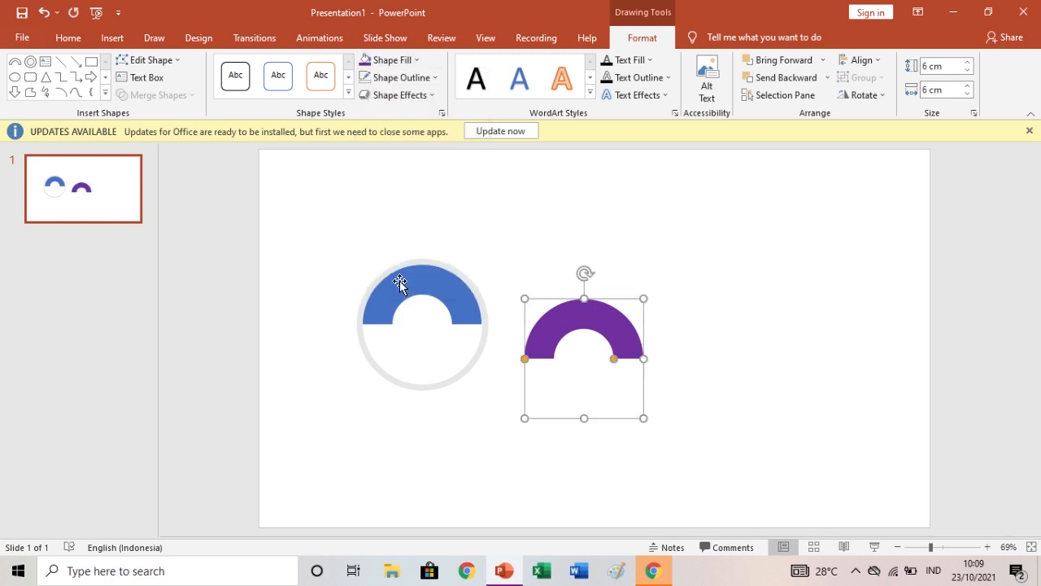
- Fill the original block arc inside the ring with standard light blue
left_click(400, 283)
left_click(393, 63)
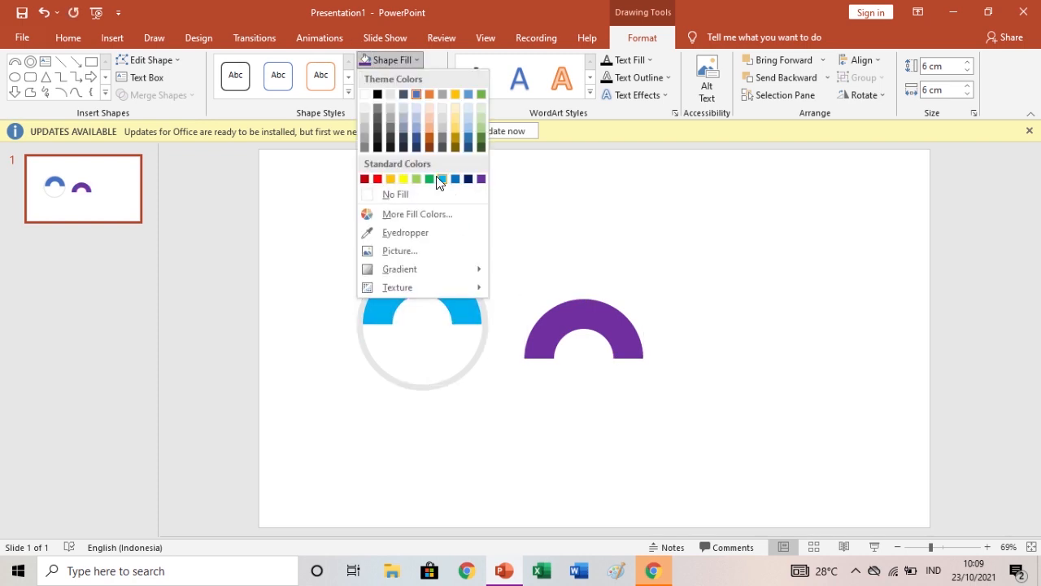
left_click(437, 176)
left_click(532, 241)
- Move the purple arc over the light blue arc and set its rotation to 80°
left_click_drag(598, 324, 443, 314)
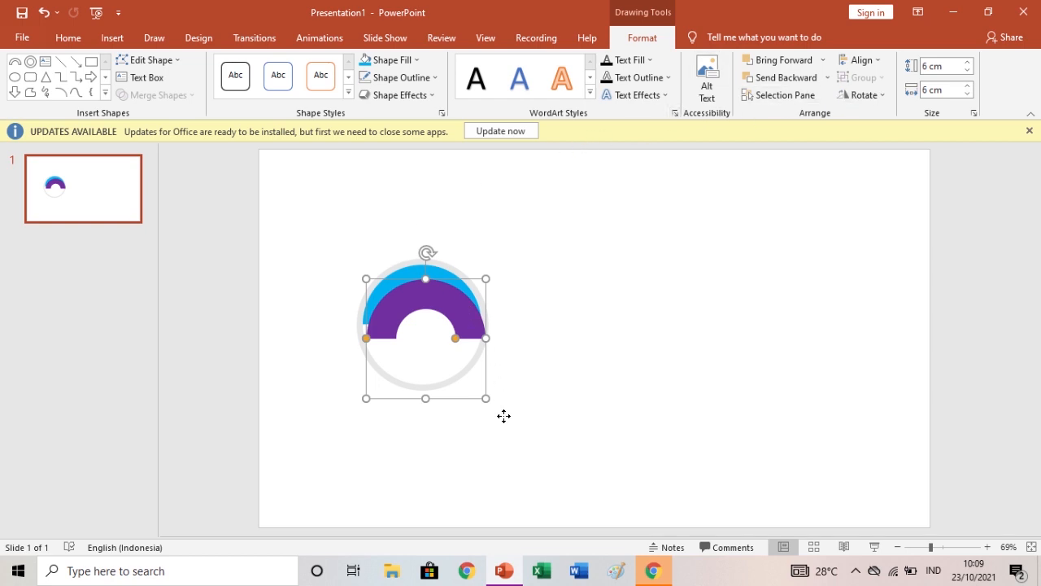
right_click(465, 378)
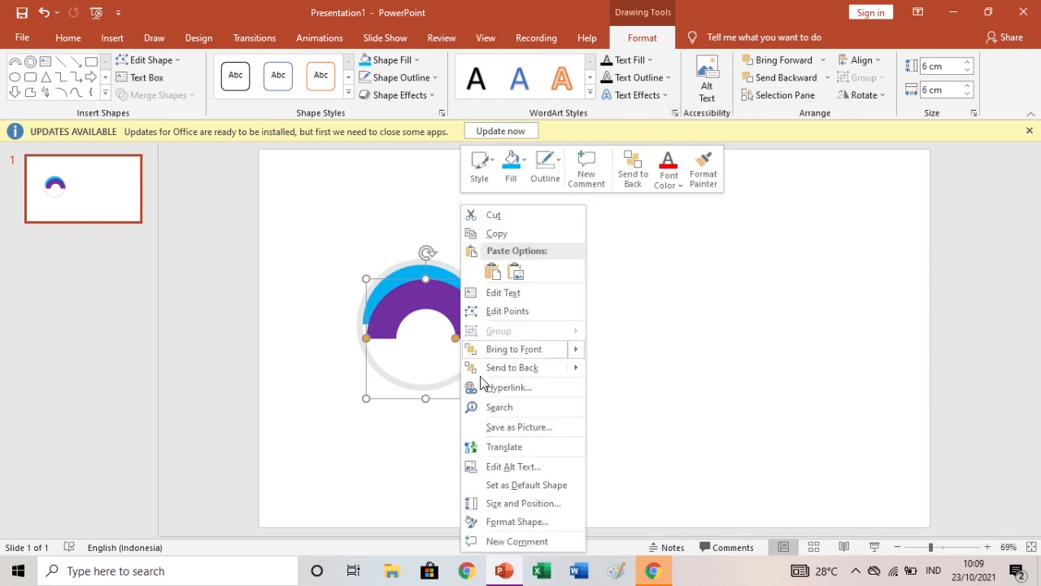
left_click(523, 522)
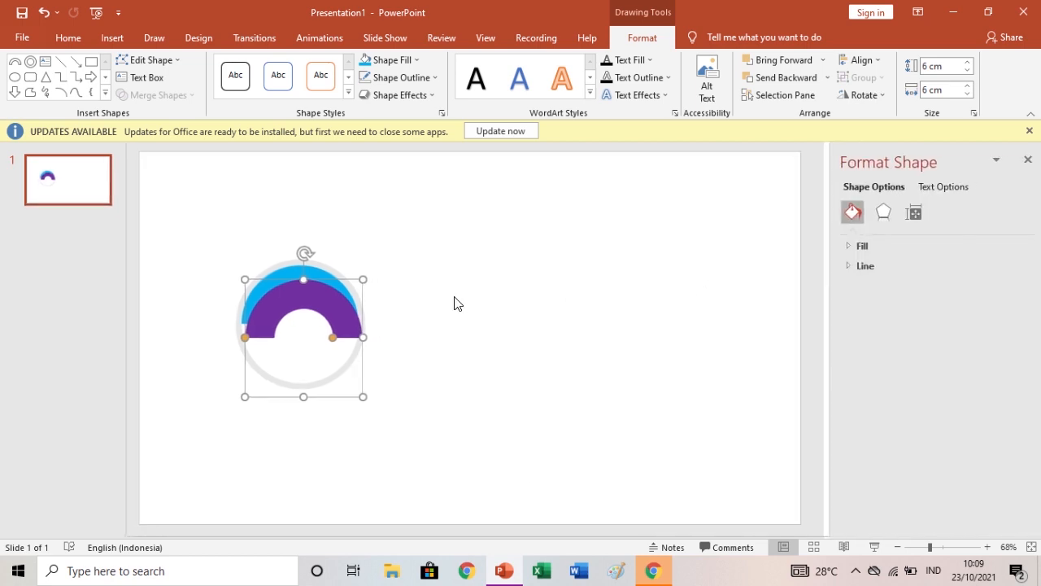
left_click(905, 214)
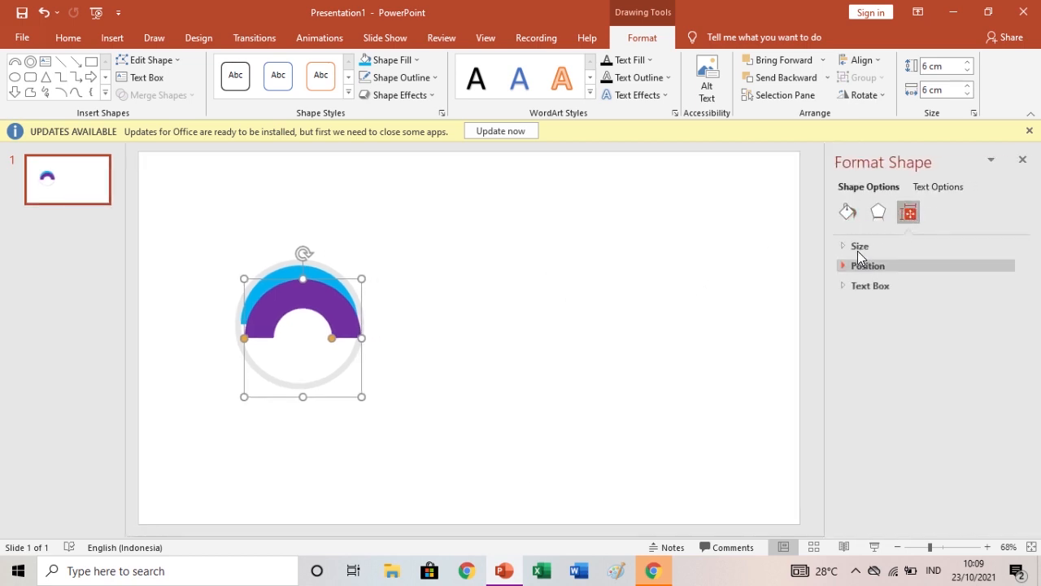
left_click(858, 247)
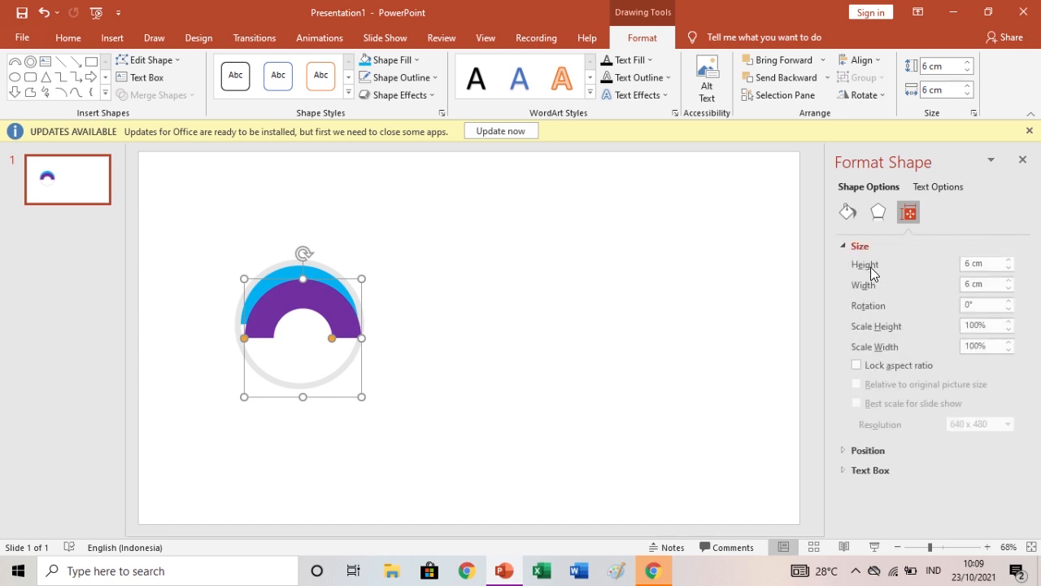
left_click(970, 304)
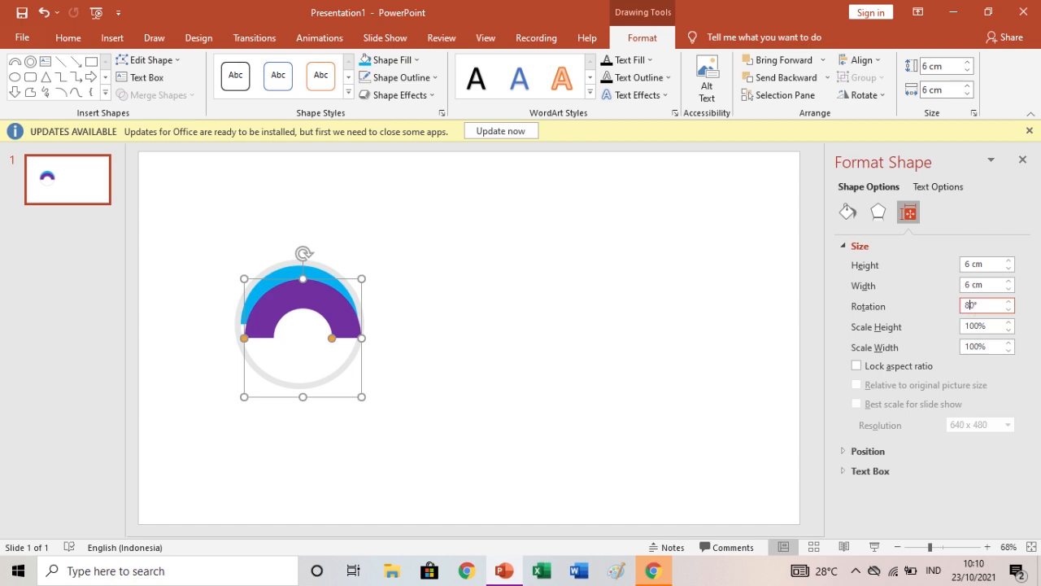
key("Return")
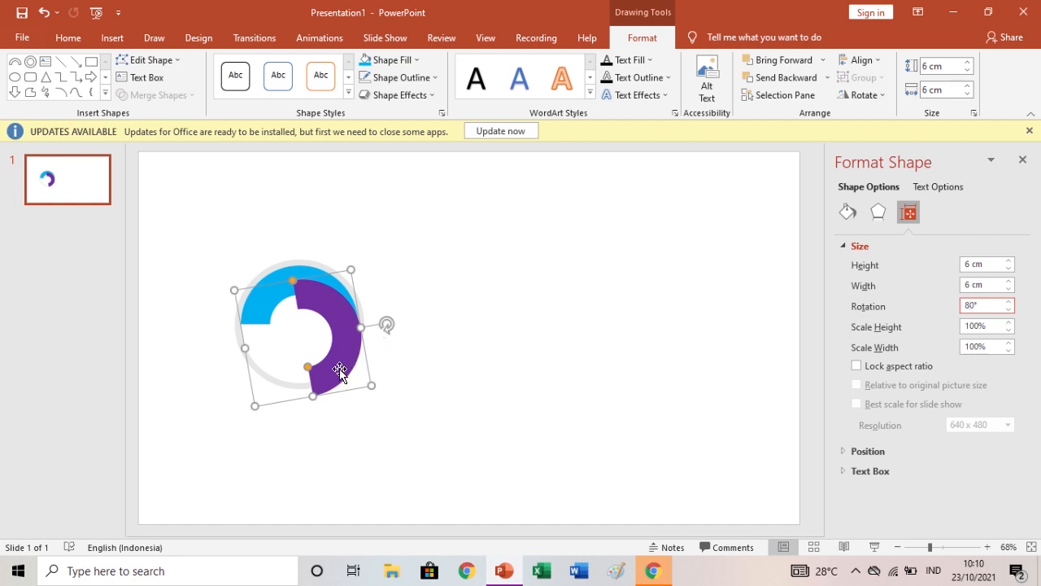
- Shrink the purple arc to about 4.64 cm within the ring and send it behind the light blue arc
left_click_drag(371, 385, 336, 343)
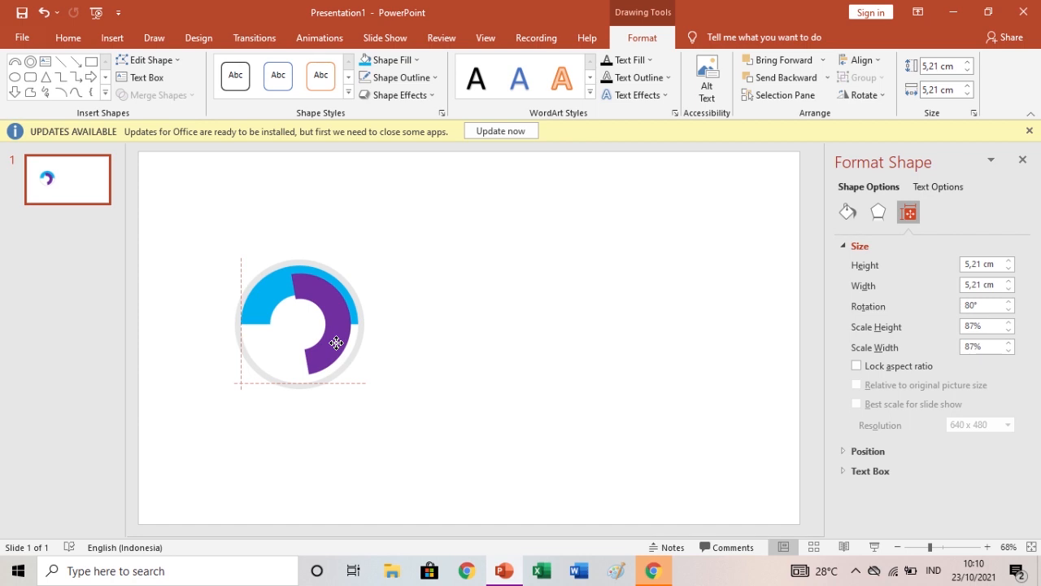
mouse_move(336, 344)
left_mouse_down()
mouse_move(350, 360)
mouse_move(330, 334)
left_mouse_up()
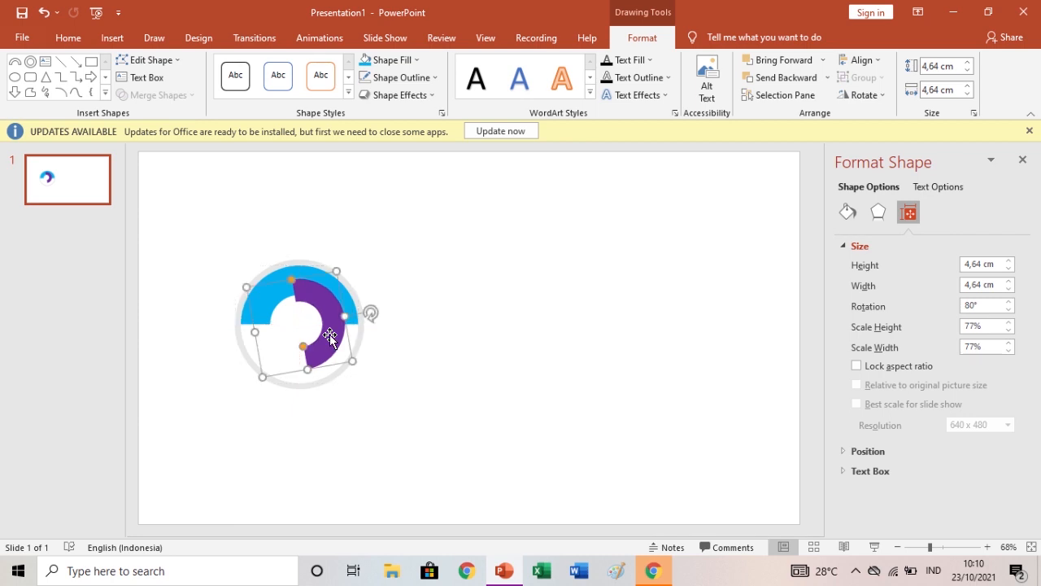
left_click(790, 77)
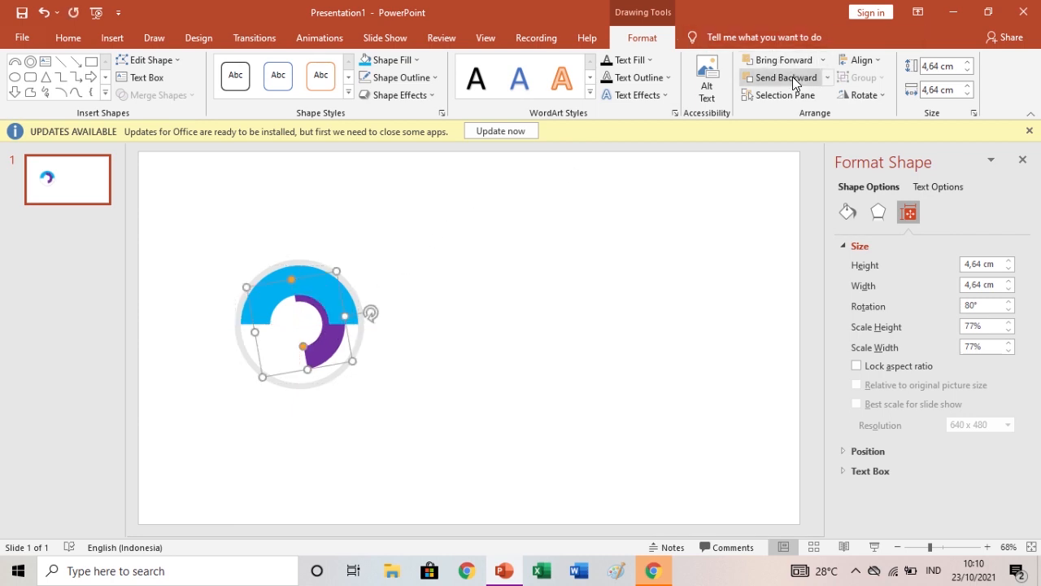
left_click(514, 244)
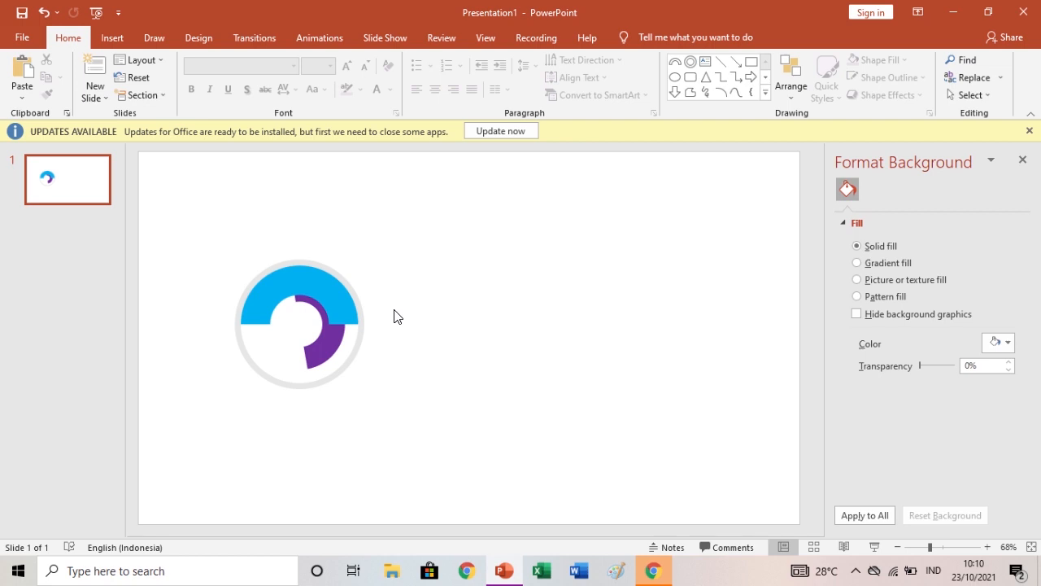
- Shorten the lower end of the purple arc so it stops just below the light blue arc's right end
left_click(323, 349)
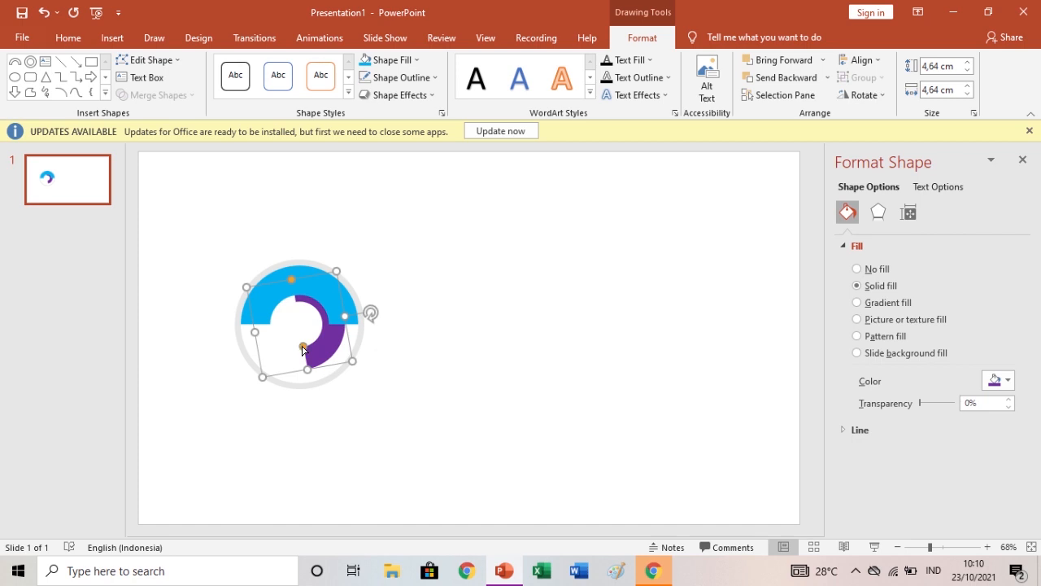
left_click_drag(302, 347, 320, 332)
left_click(405, 302)
left_click(325, 328)
left_click(446, 287)
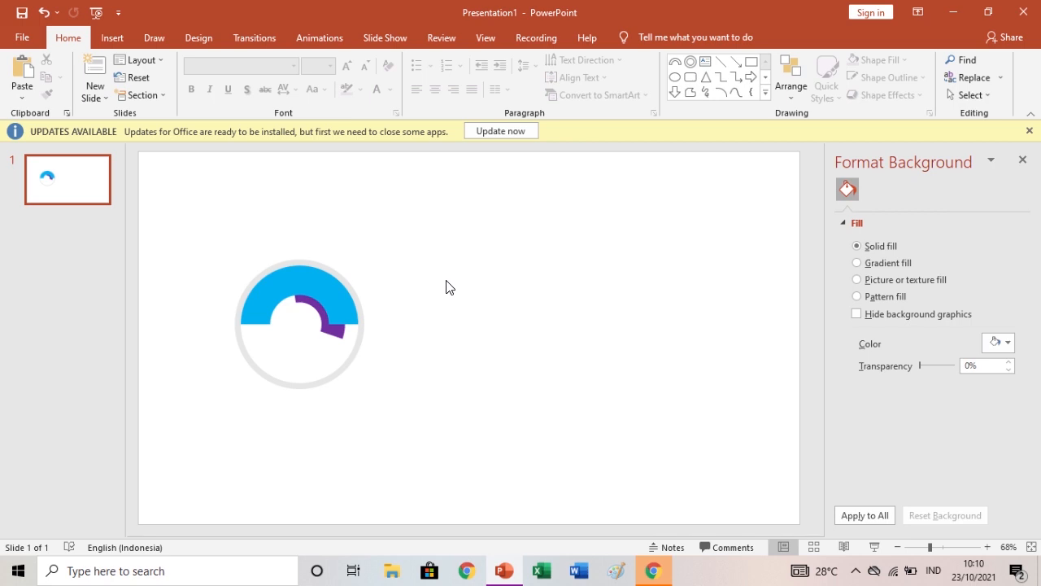
- Extend the purple arc's other end behind the light blue arc toward the ring's upper left
left_click(299, 303)
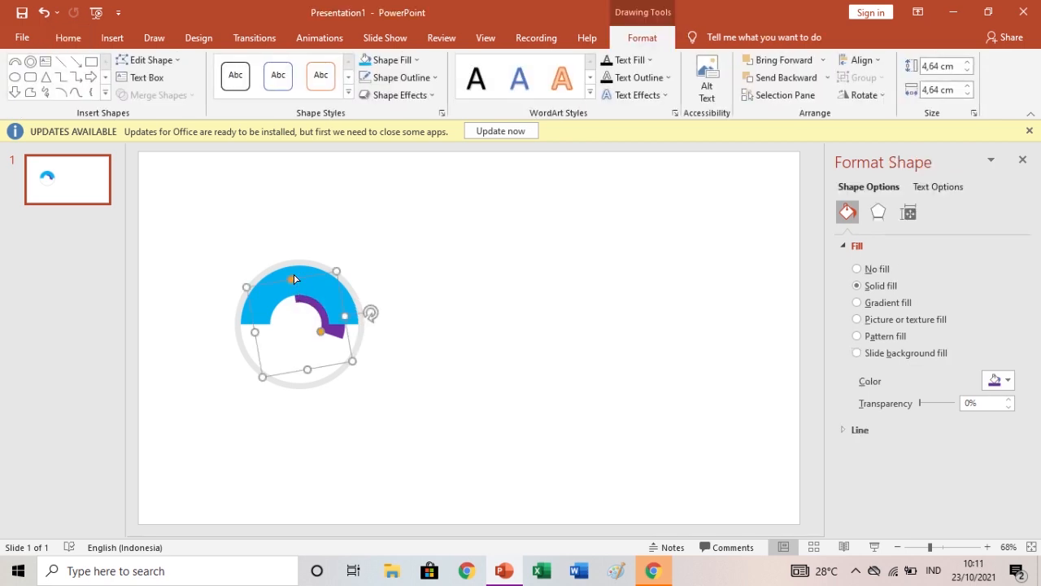
left_click_drag(295, 281, 271, 292)
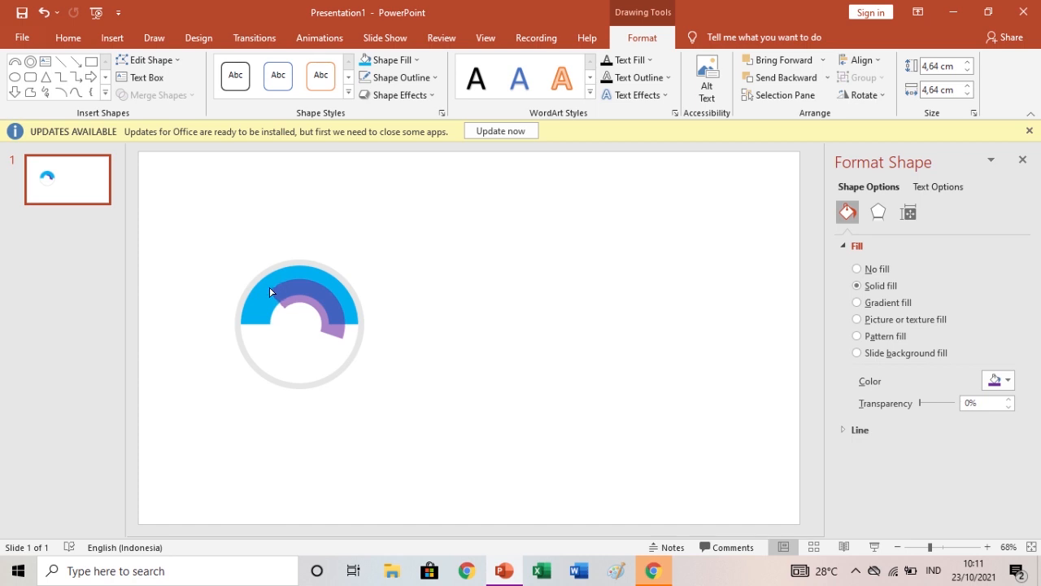
left_click(391, 279)
left_click(326, 327)
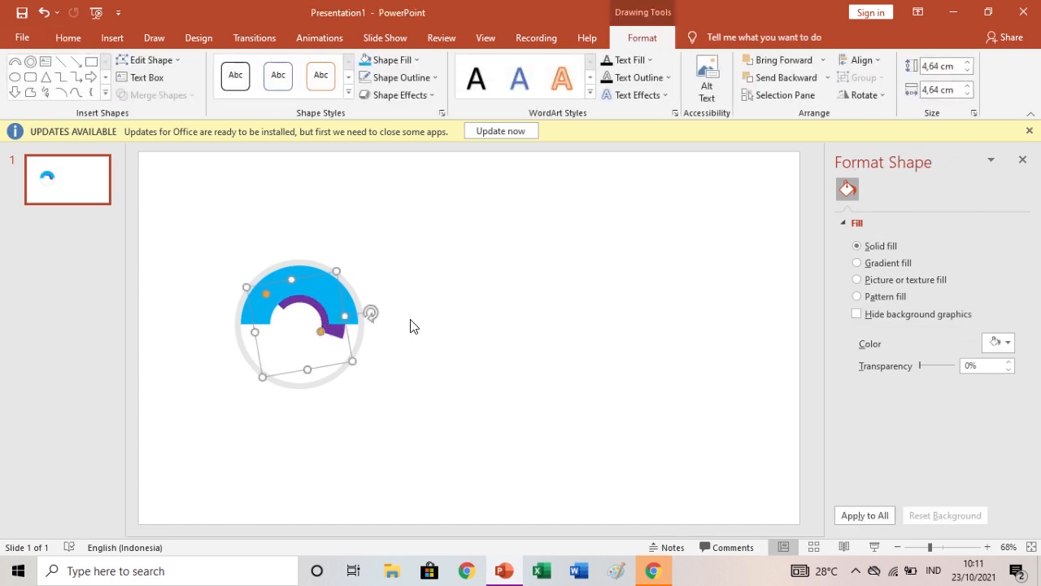
left_click(442, 310)
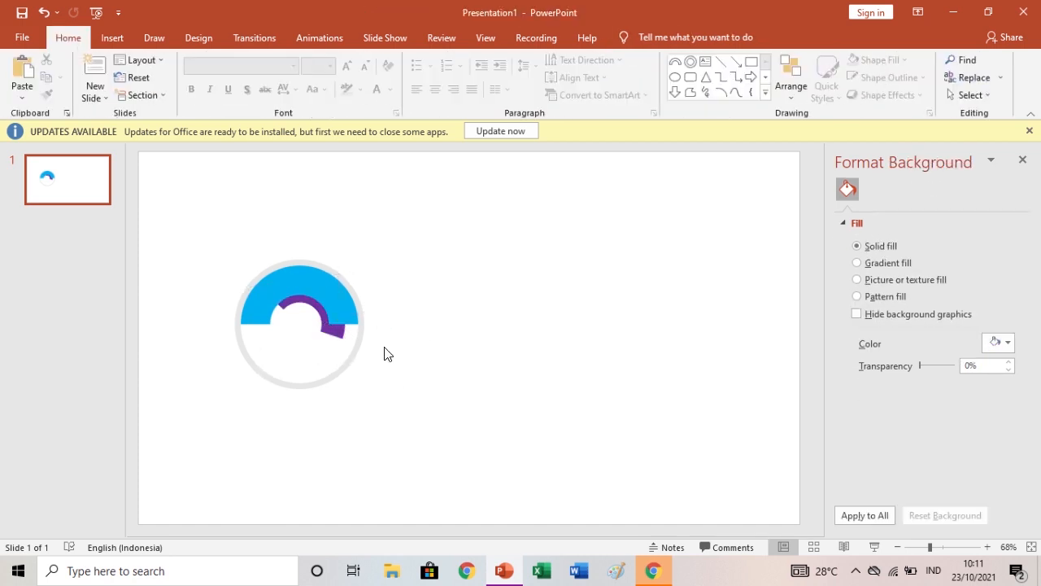
- Duplicate the complete ring graphic twice and arrange the copies to its right in an evenly spaced row of three
left_click_drag(188, 245, 448, 430)
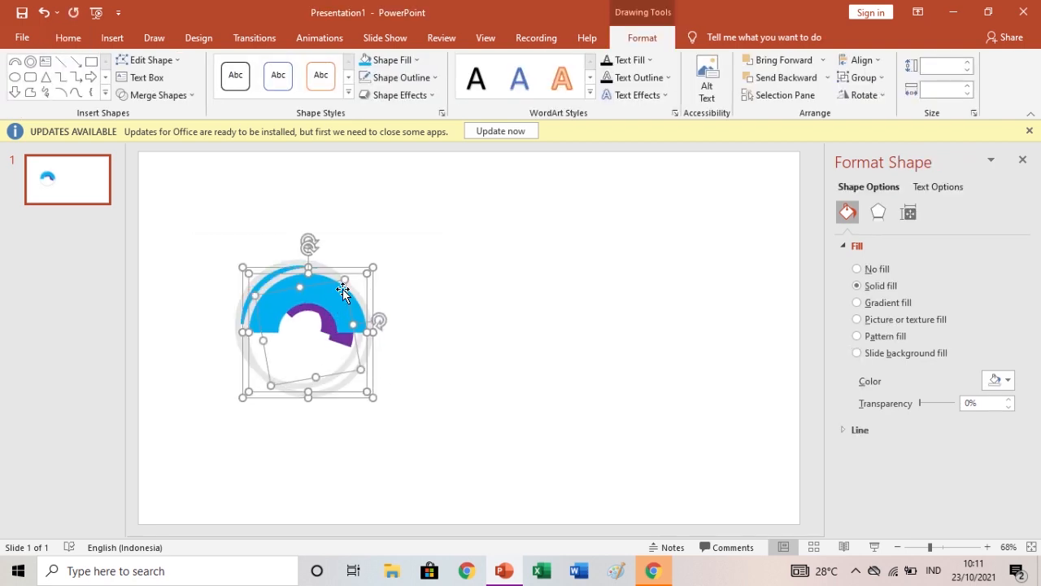
left_click_drag(349, 271, 525, 256)
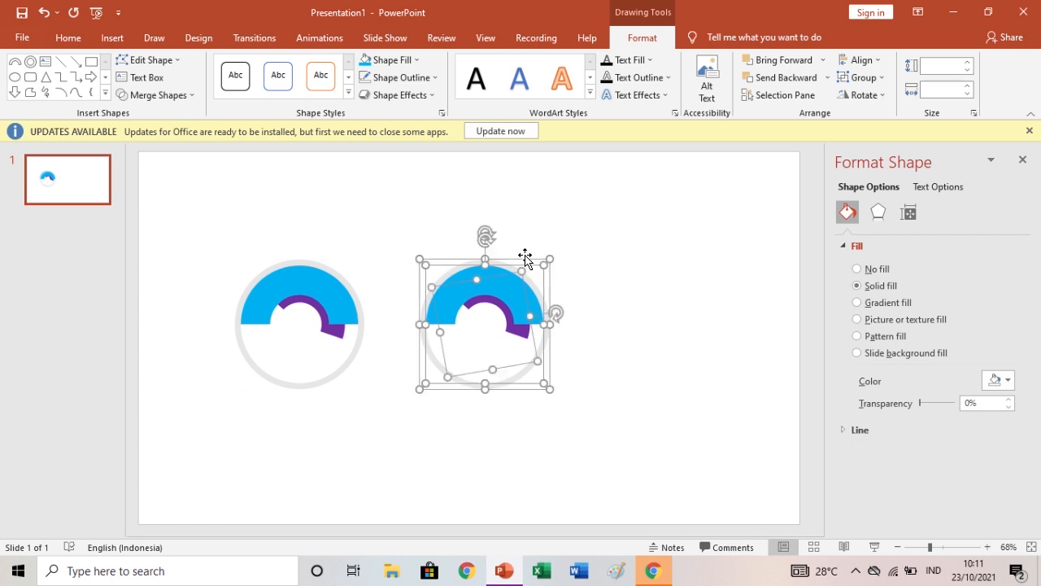
key("ctrl+d")
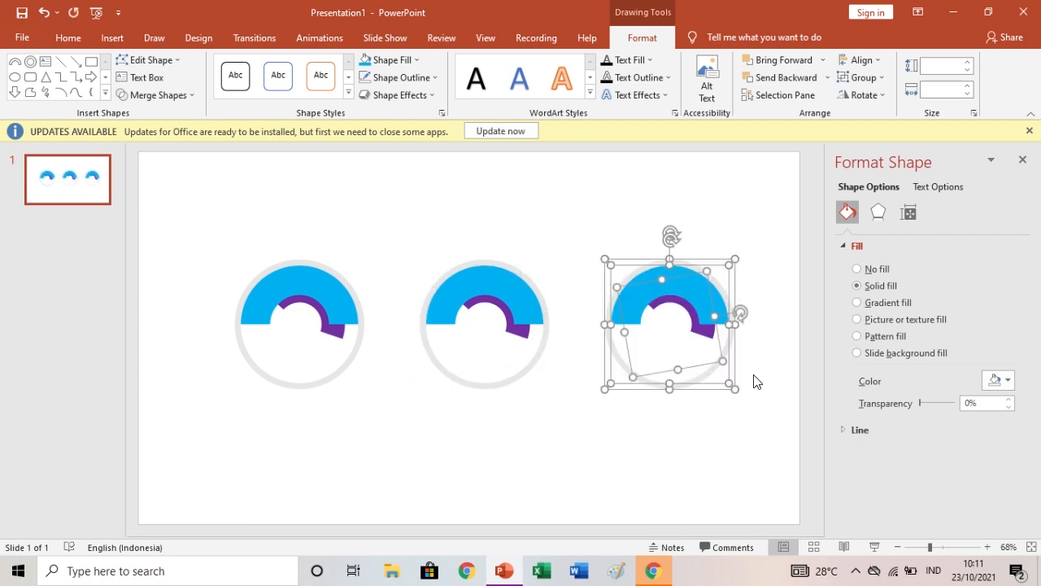
- Move all three ring graphics together slightly left and up to center the row across the slide
left_click_drag(782, 446, 203, 210)
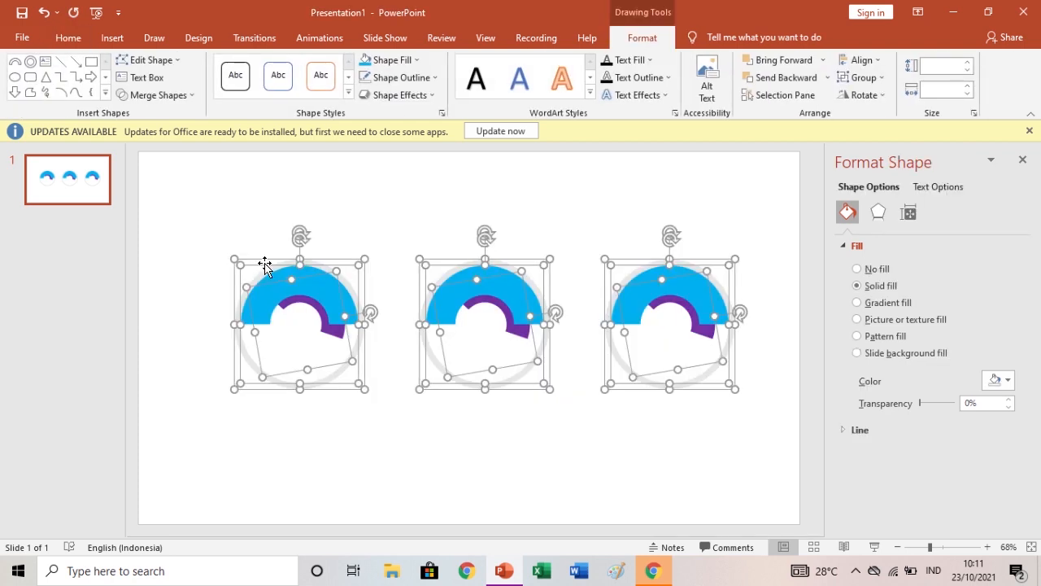
mouse_move(266, 267)
left_mouse_down()
mouse_move(244, 260)
mouse_move(258, 262)
left_mouse_up()
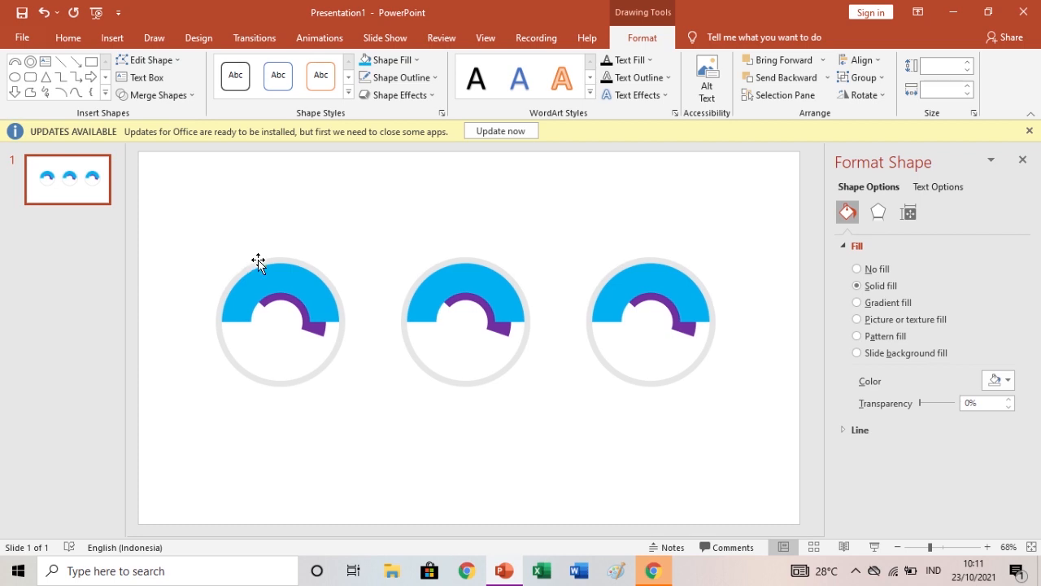
left_click(615, 208)
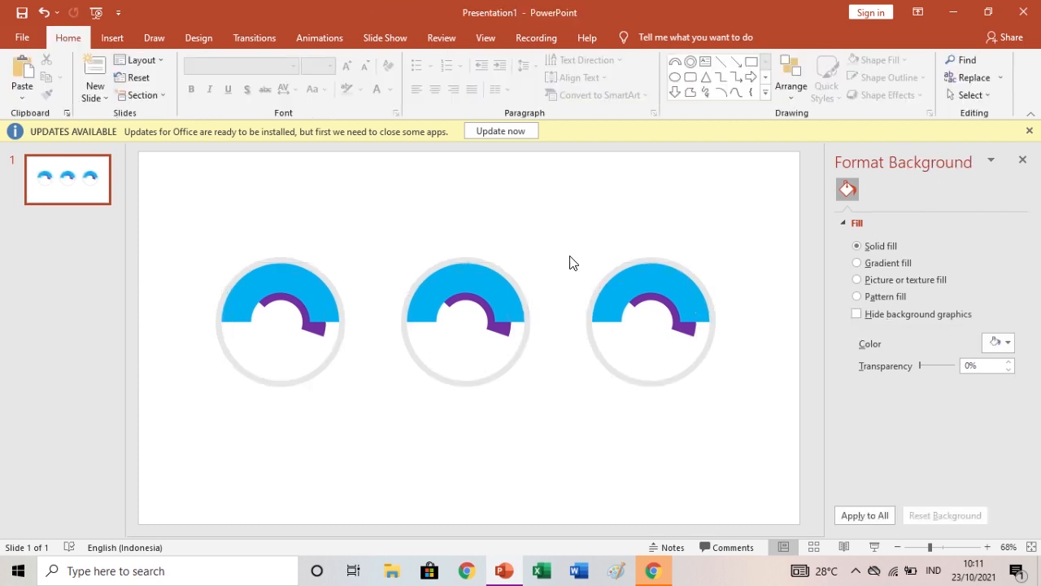
- Lengthen the middle graphic's light blue arc around the left side to the lower left of its ring
left_click(480, 278)
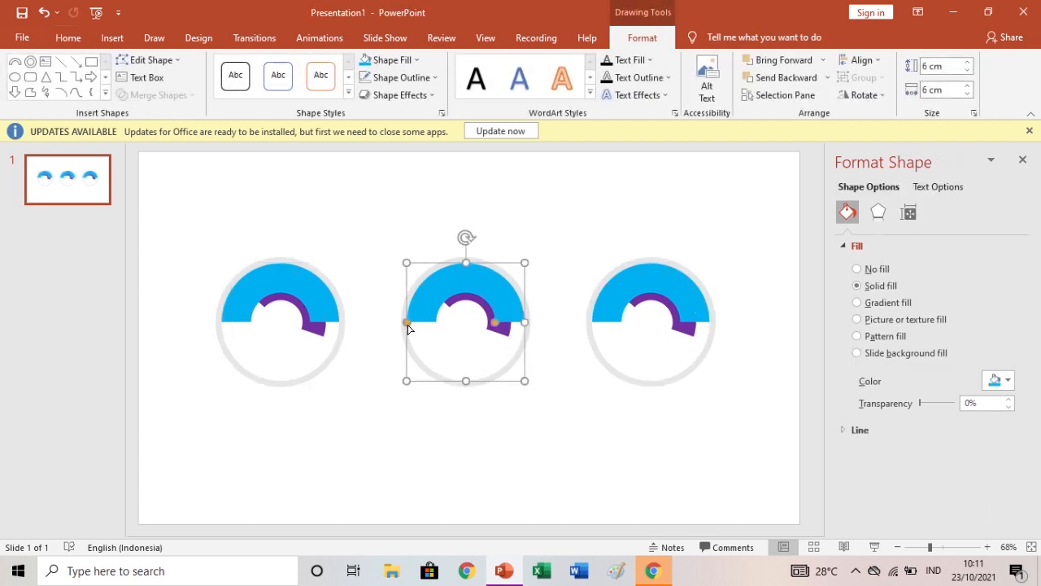
left_click_drag(406, 323, 473, 360)
left_click(491, 333)
left_click(493, 356)
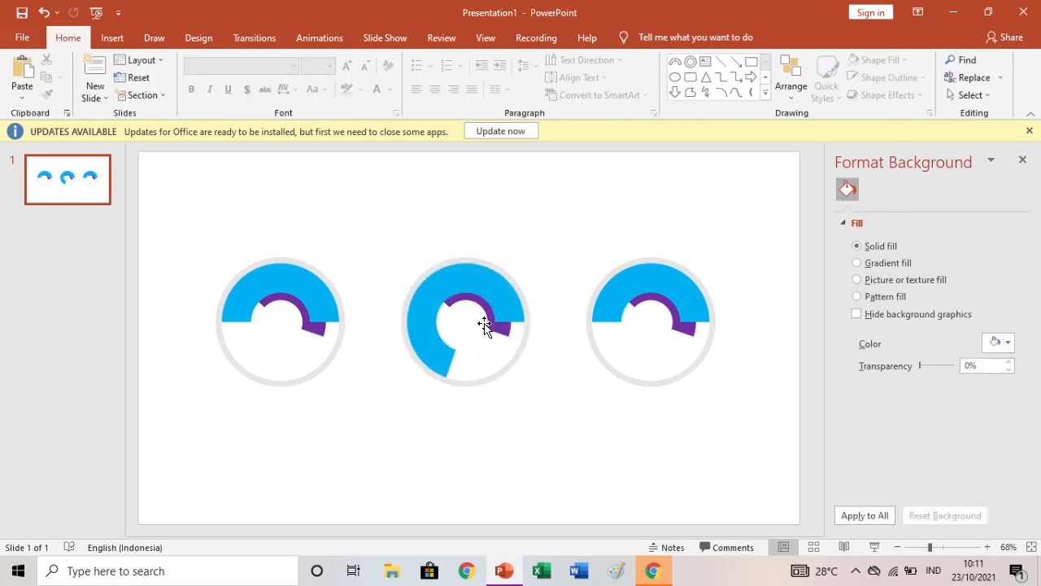
- Shorten the middle graphic's purple arc at its right end so it stops within the light blue arc's upper right inner edge
left_click(485, 329)
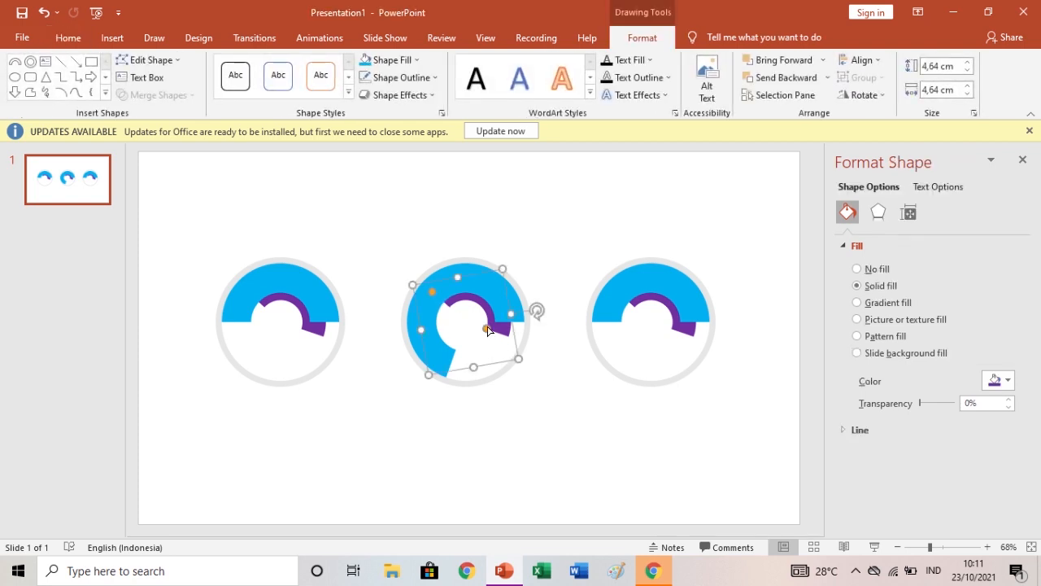
left_click_drag(485, 329, 485, 313)
left_click(516, 300)
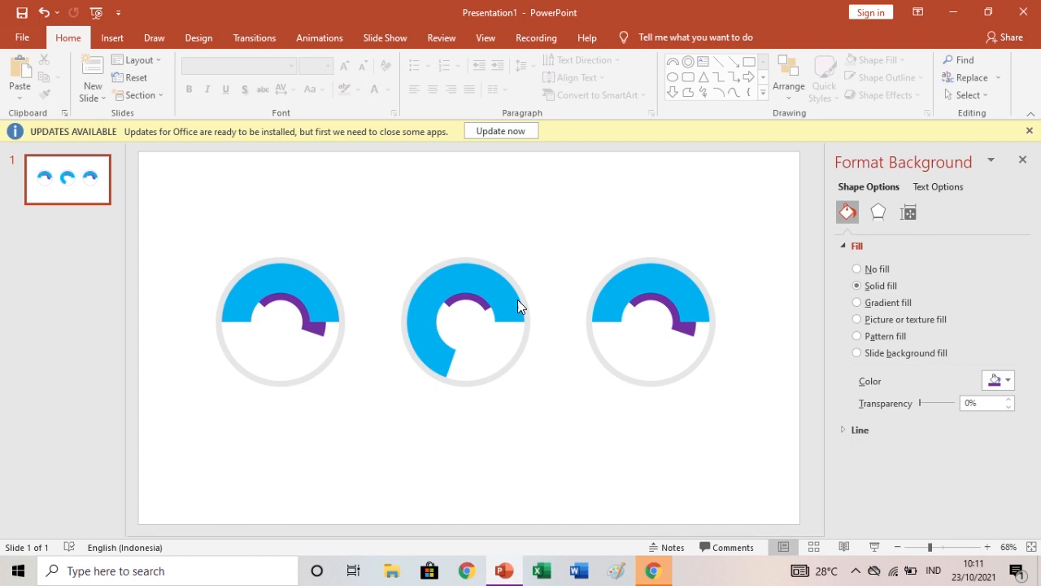
left_click(449, 313)
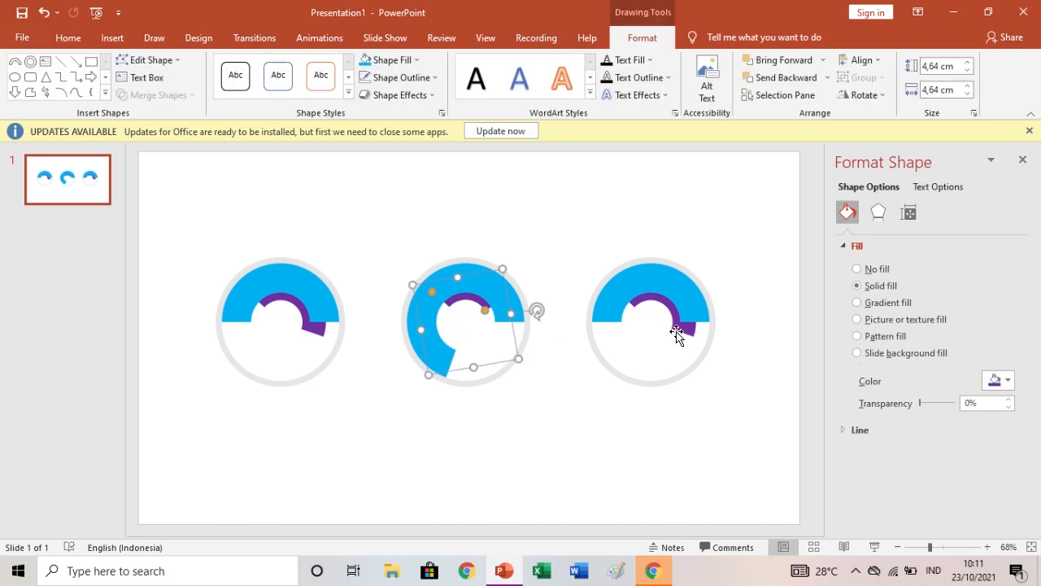
left_click(713, 275)
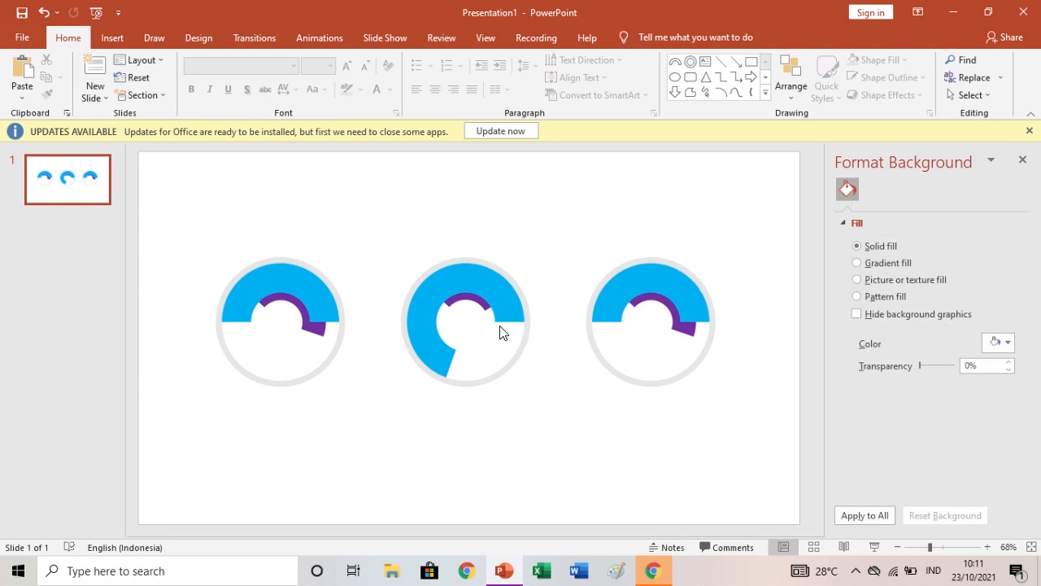
left_click(472, 301)
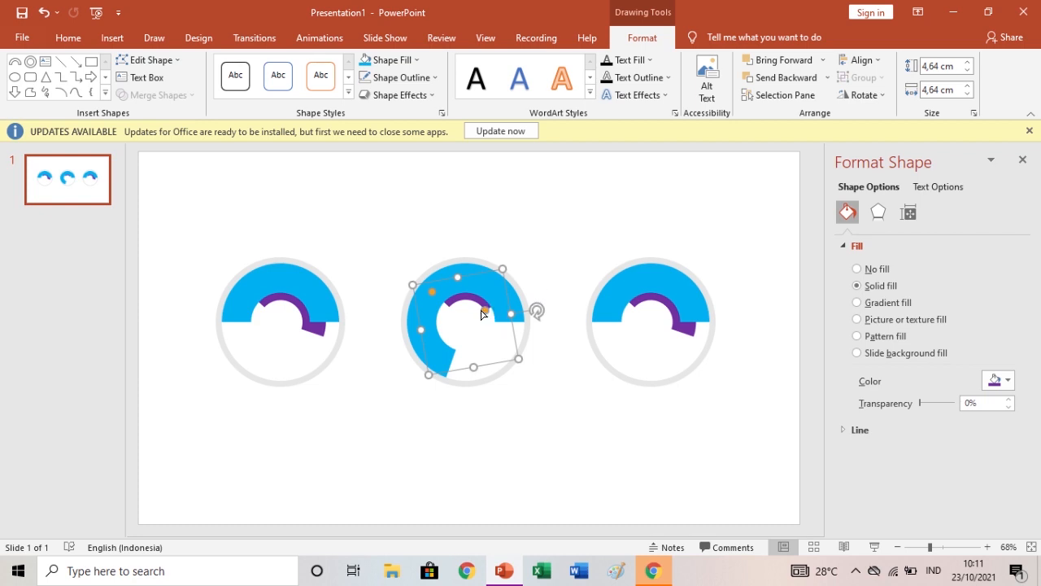
left_click_drag(483, 314, 486, 302)
left_click(575, 244)
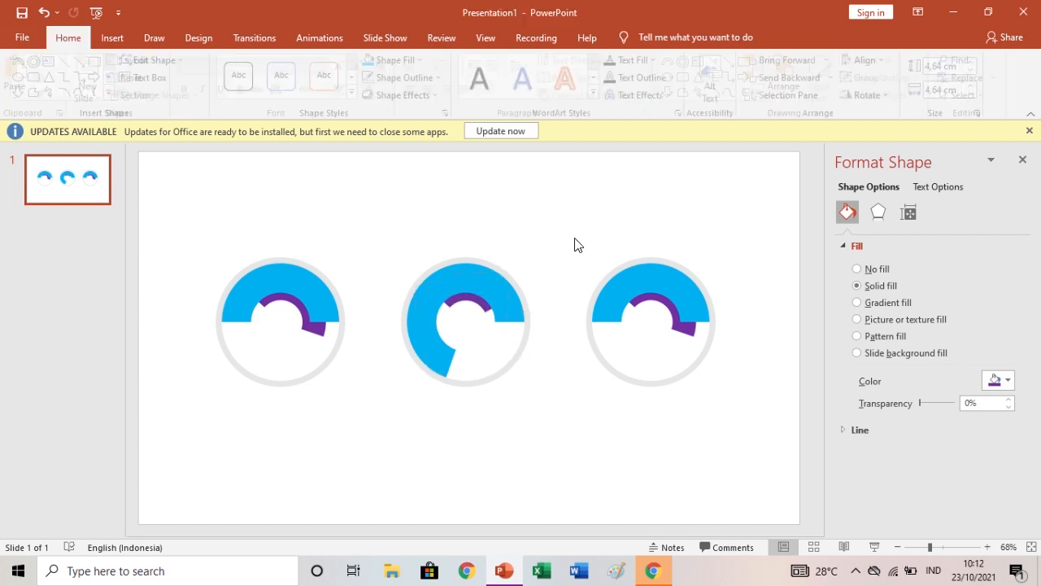
- Shorten the third graphic's light blue arc from its left end so it covers only the upper right of the ring
left_click(696, 340)
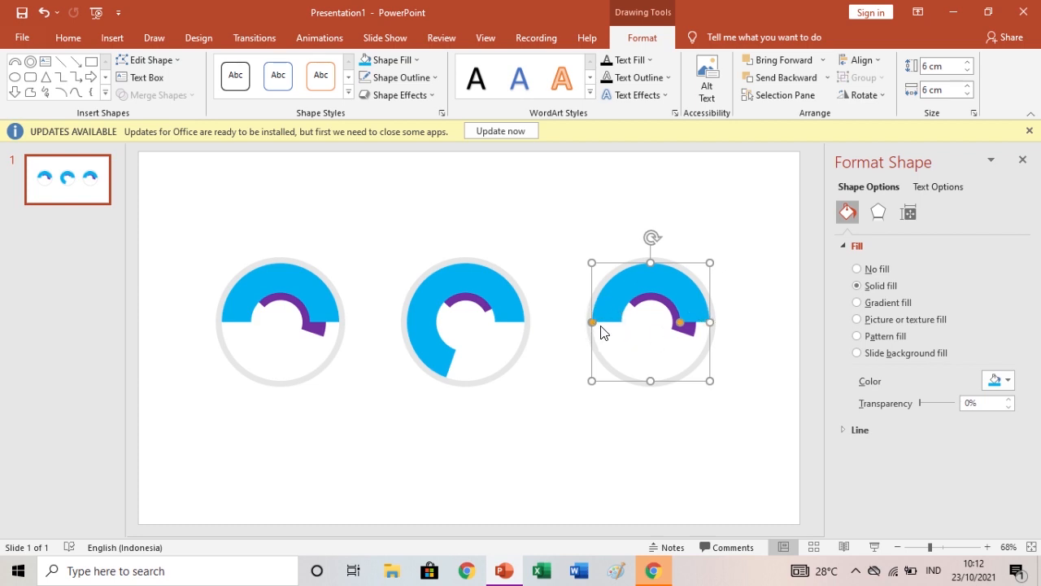
left_click_drag(592, 323, 601, 355)
left_click_drag(600, 353, 669, 271)
left_click(714, 242)
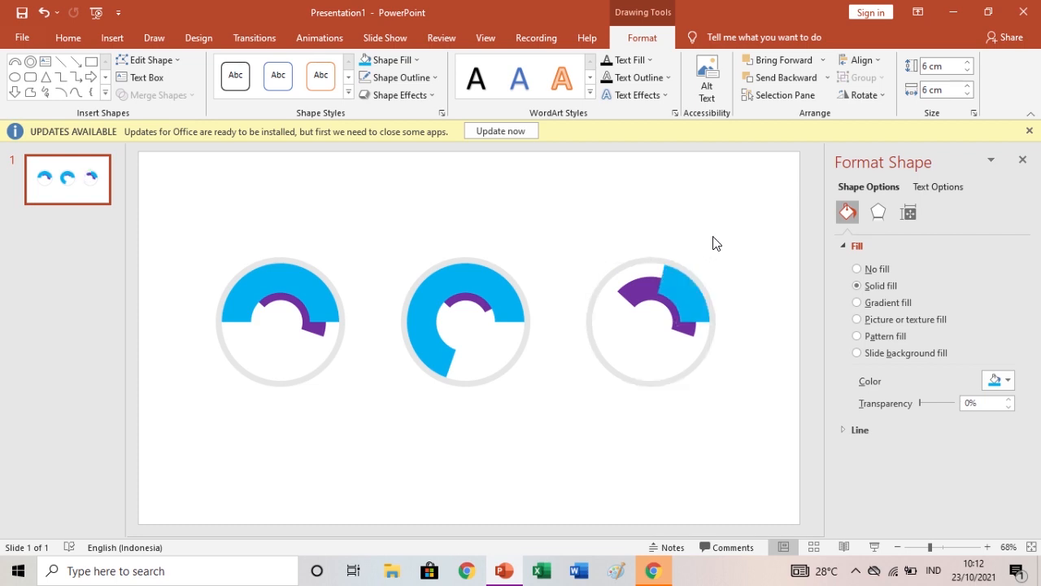
- Trim both ends of the third graphic's purple arc so it only lines the inner edge of the light blue arc
left_click(631, 297)
left_click_drag(616, 291, 664, 287)
left_click(705, 319)
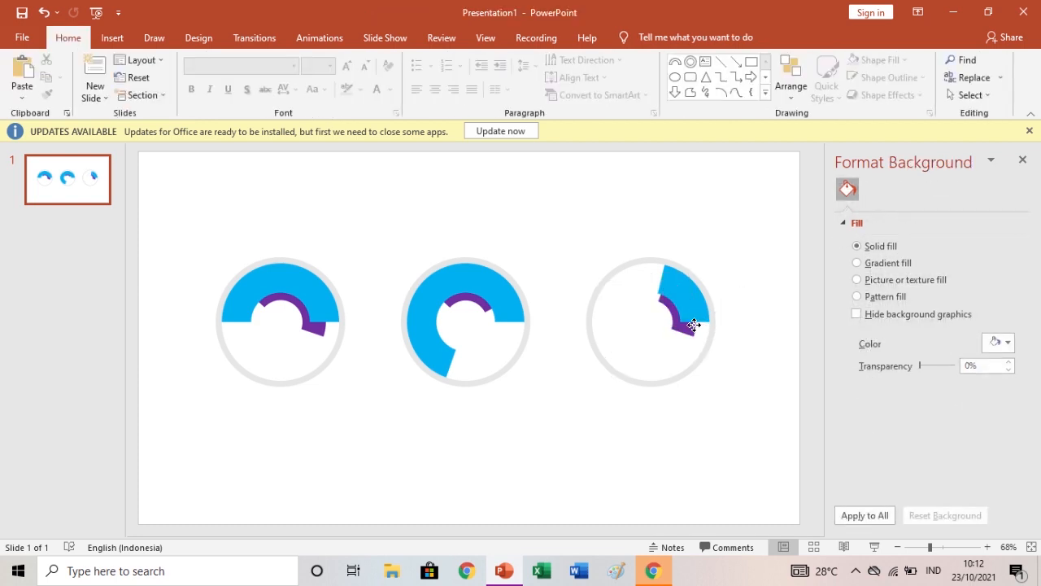
left_click(694, 352)
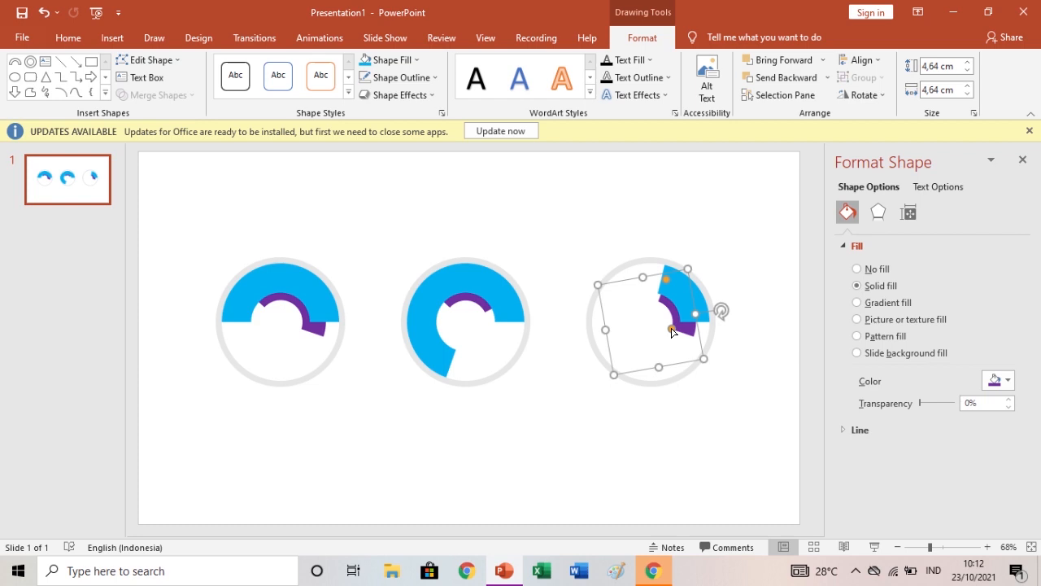
left_click_drag(672, 331, 671, 320)
left_click(741, 279)
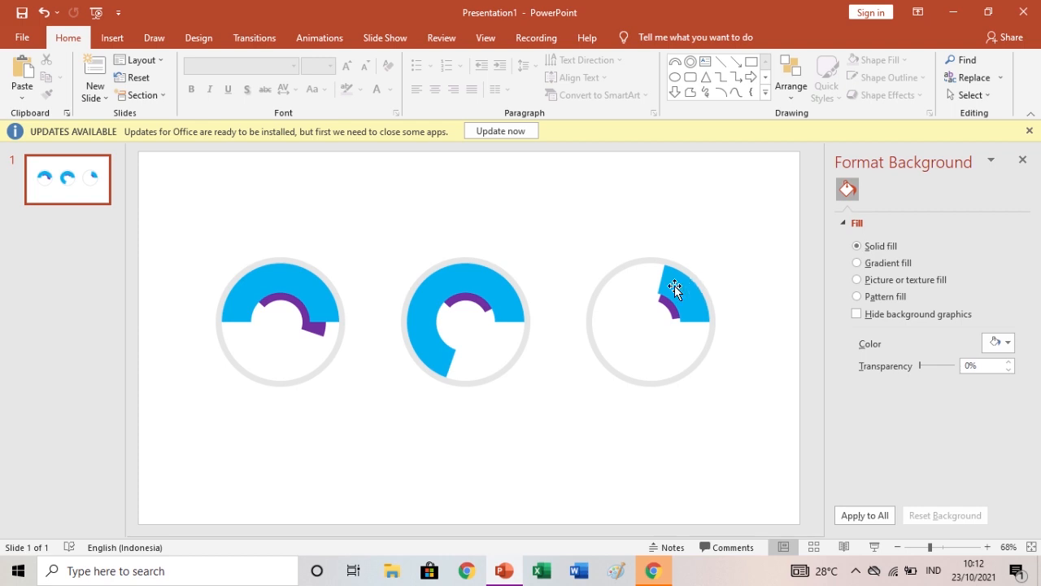
- Extend the upper end of the third graphic's light blue arc slightly to the ring's top center, forming about a quarter circle
left_click(673, 287)
left_click_drag(663, 267, 653, 265)
left_click(713, 258)
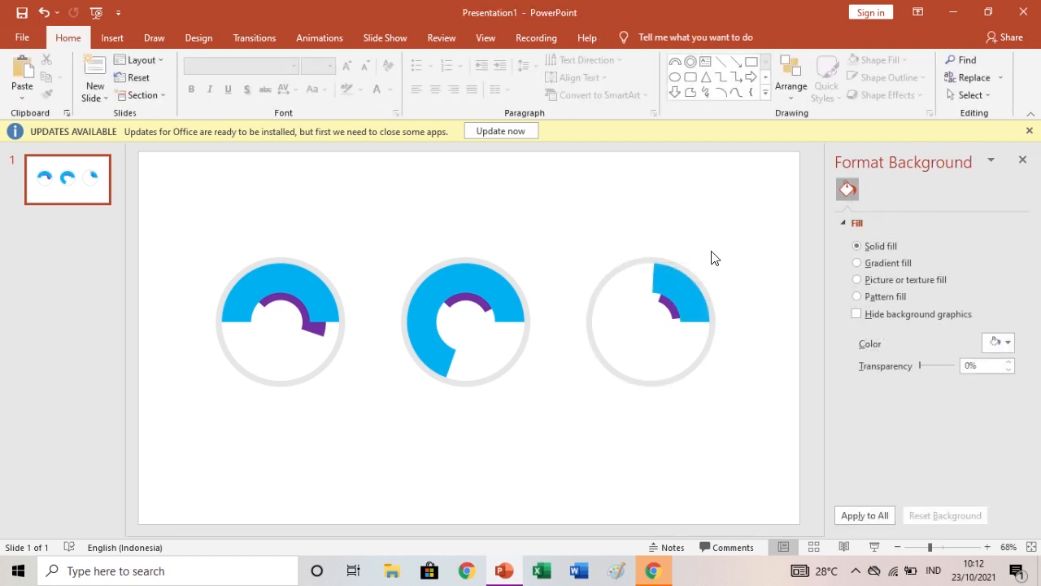